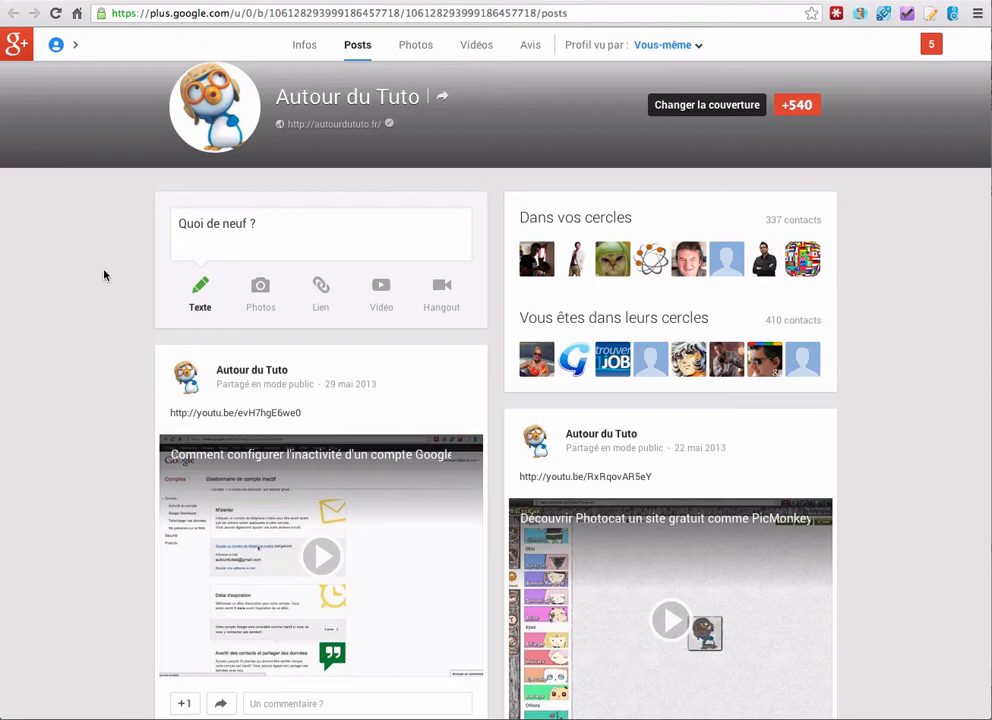
# Switch to the Autour du Test WordPress site, enter its dashboard and open the page for adding extensions.
pyautogui.click(580, 4)
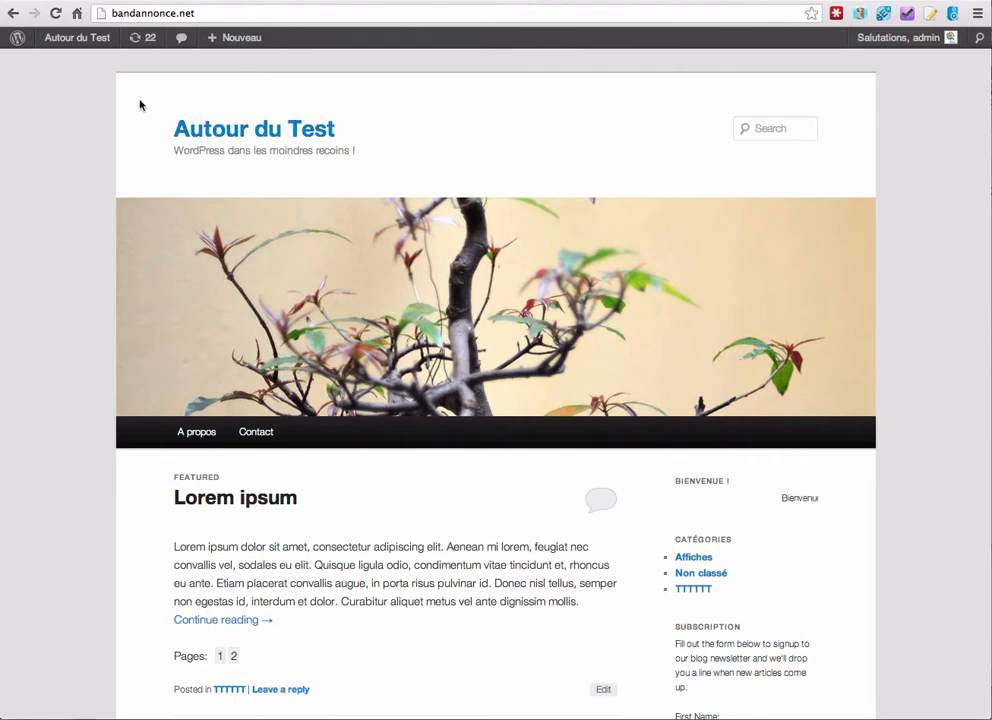
pyautogui.moveTo(66, 40)
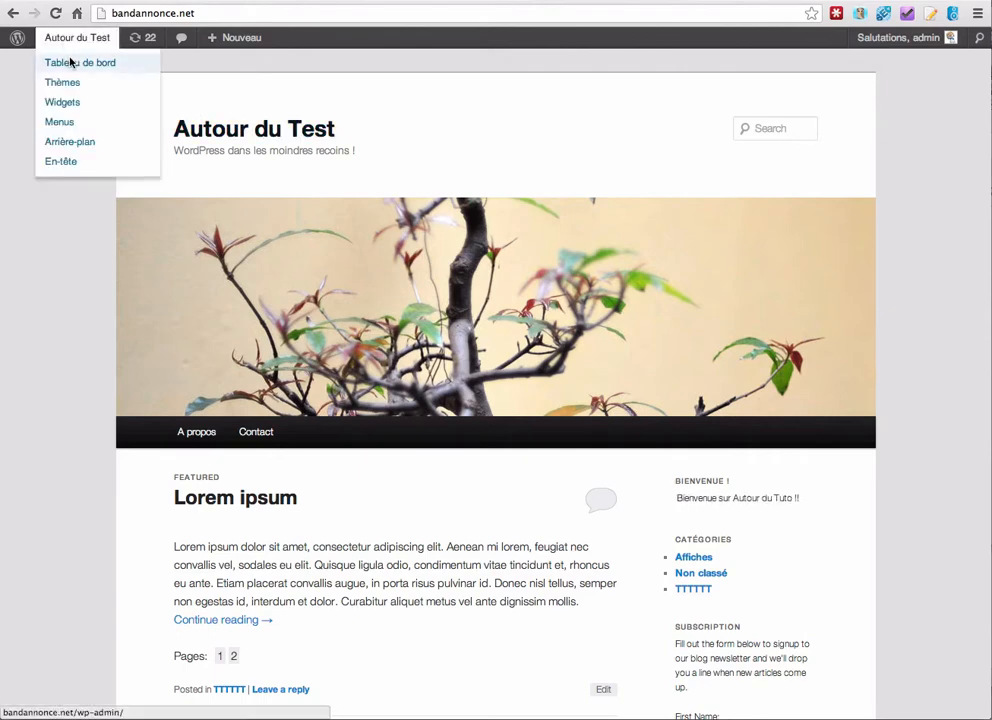
pyautogui.click(70, 62)
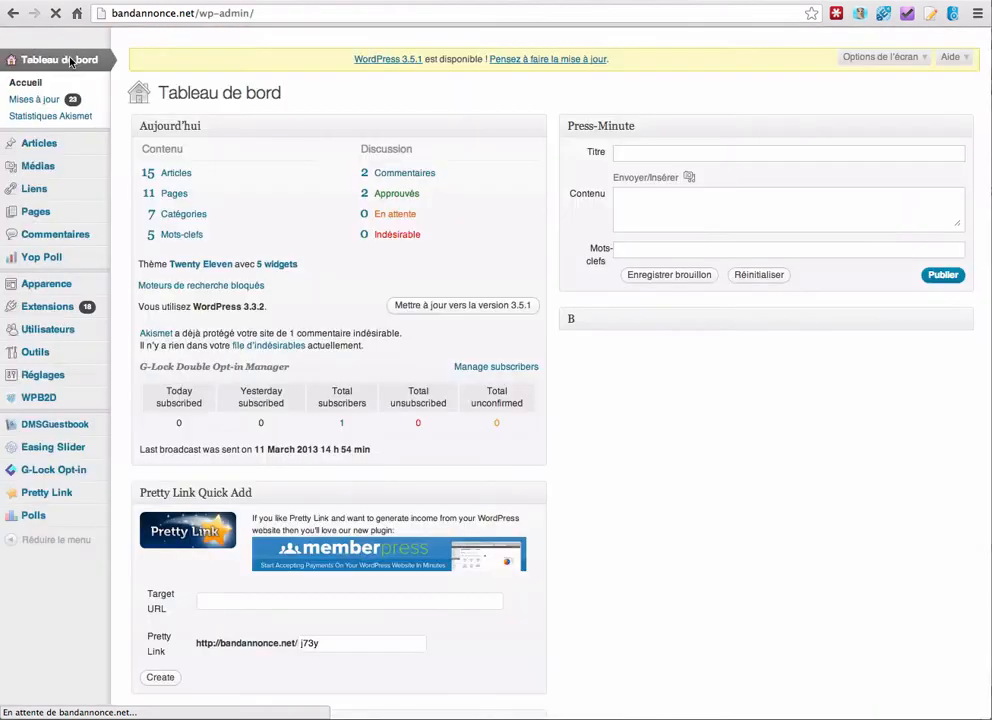
pyautogui.moveTo(55, 307)
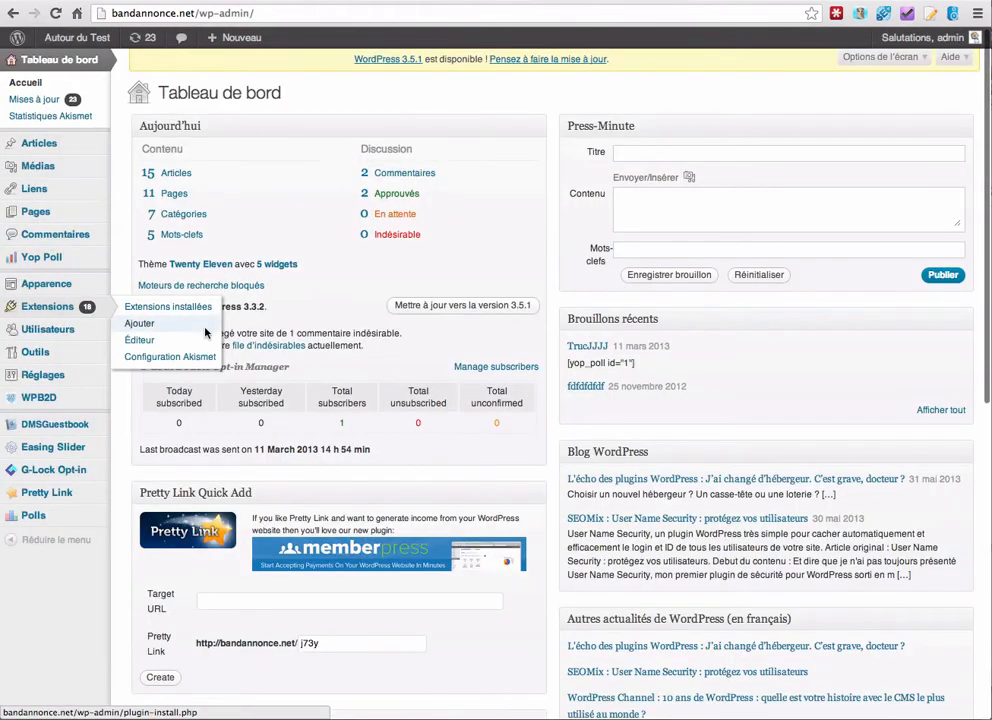
pyautogui.click(170, 324)
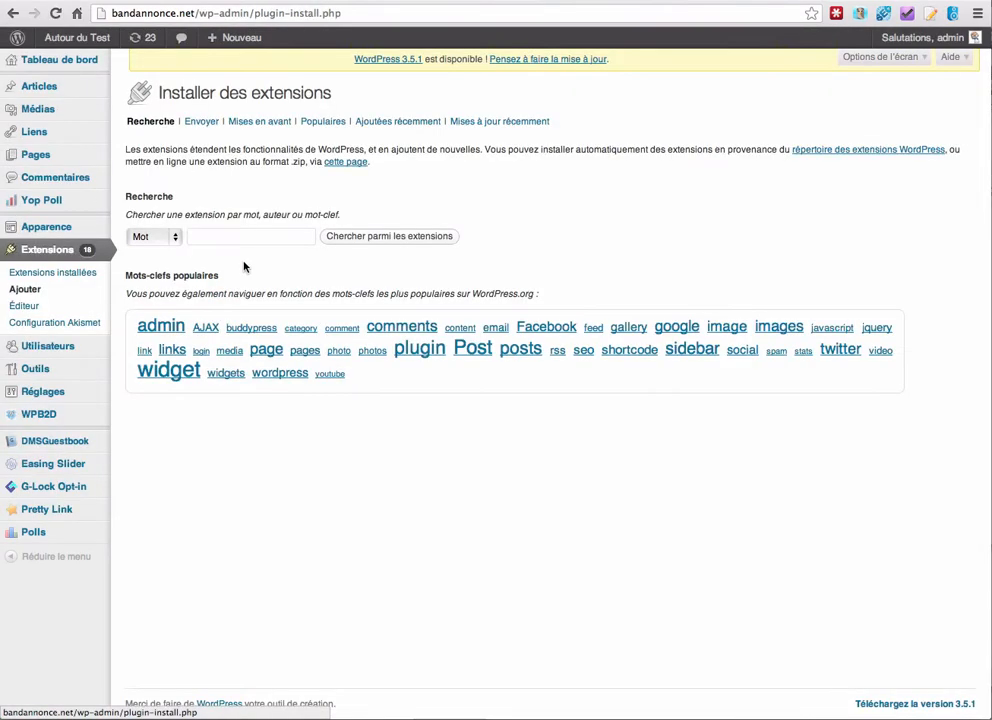
# Search the WordPress extension directory for "Google Plus Comments".
pyautogui.click(240, 236)
pyautogui.write('Google Plus Comments')
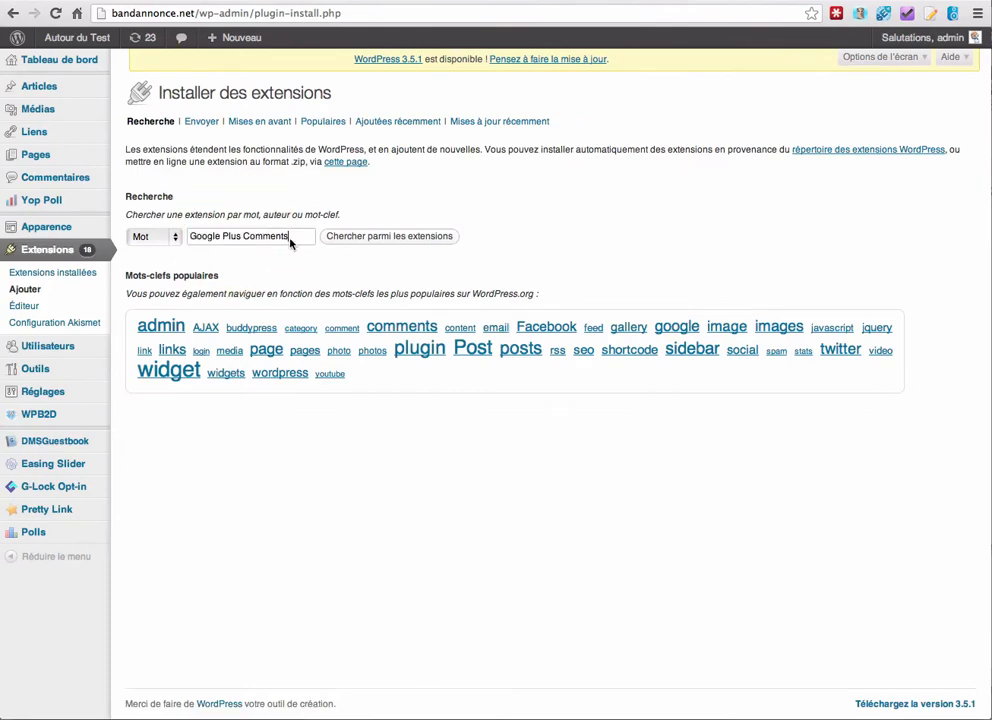
pyautogui.click(359, 243)
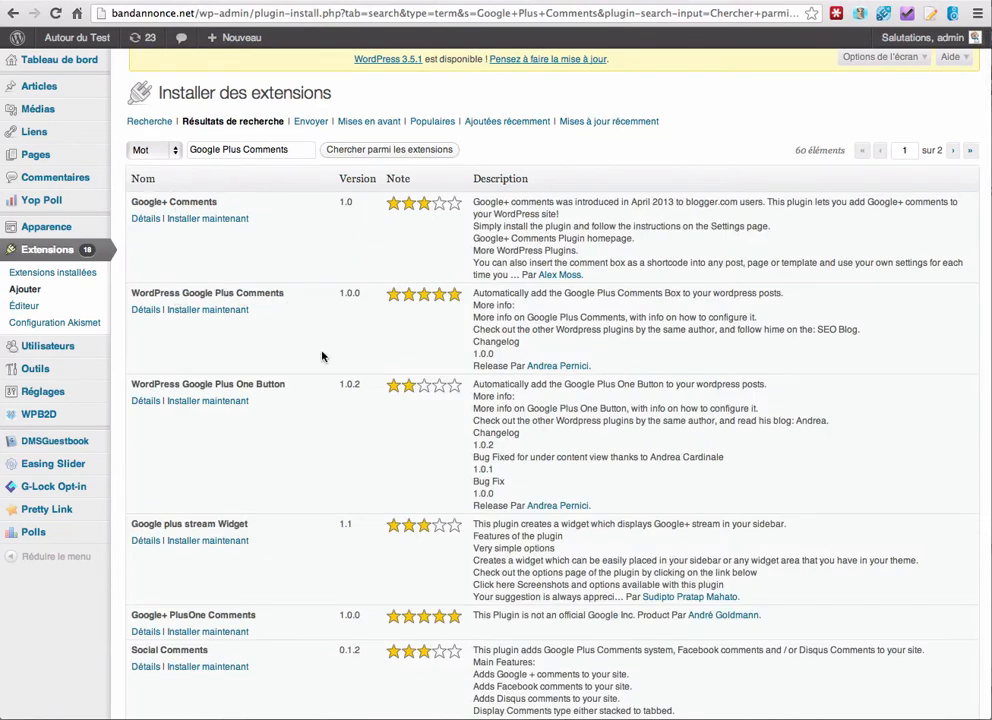
# Install the Google+ Comments 1.0 extension from the search results and activate it.
pyautogui.scroll(-1, 320, 325)
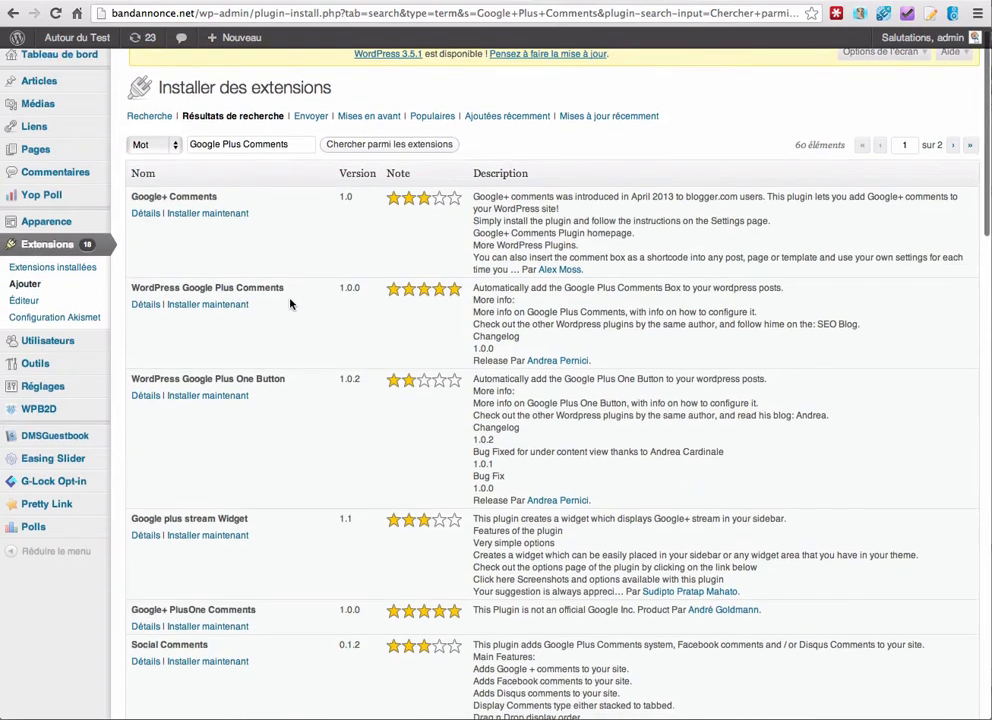
pyautogui.scroll(-3, 305, 353)
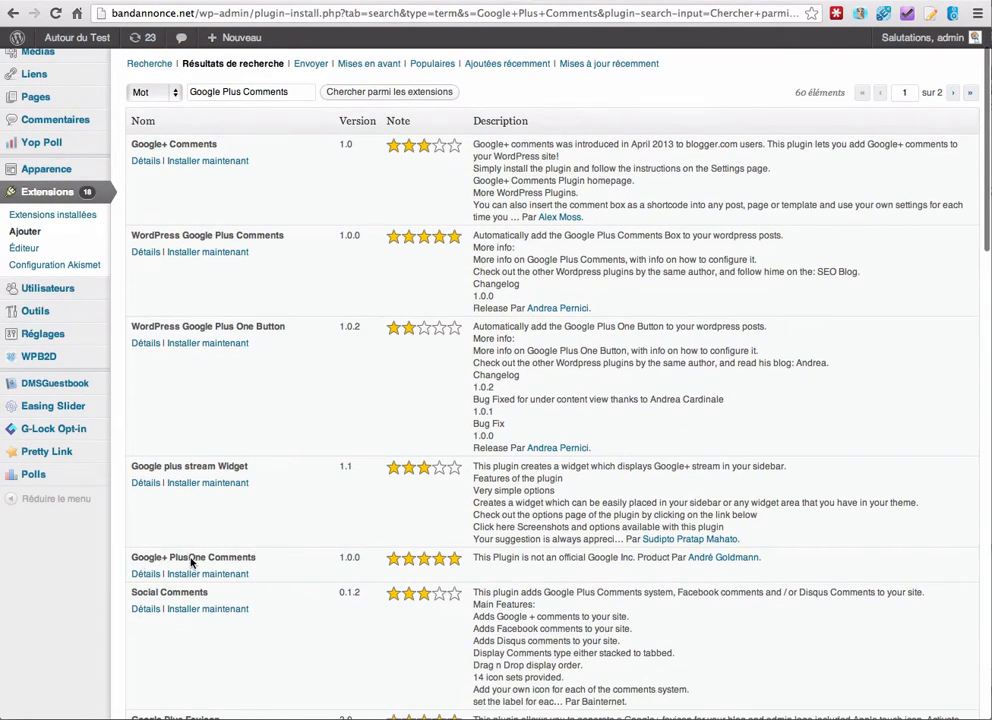
pyautogui.scroll(3, 233, 566)
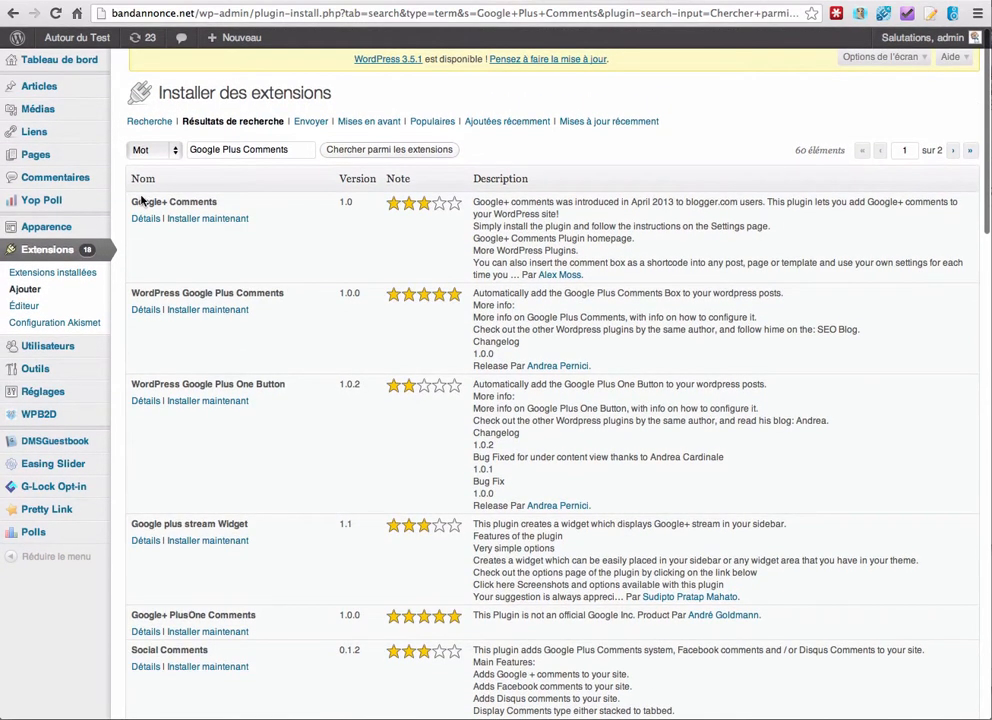
pyautogui.click(206, 218)
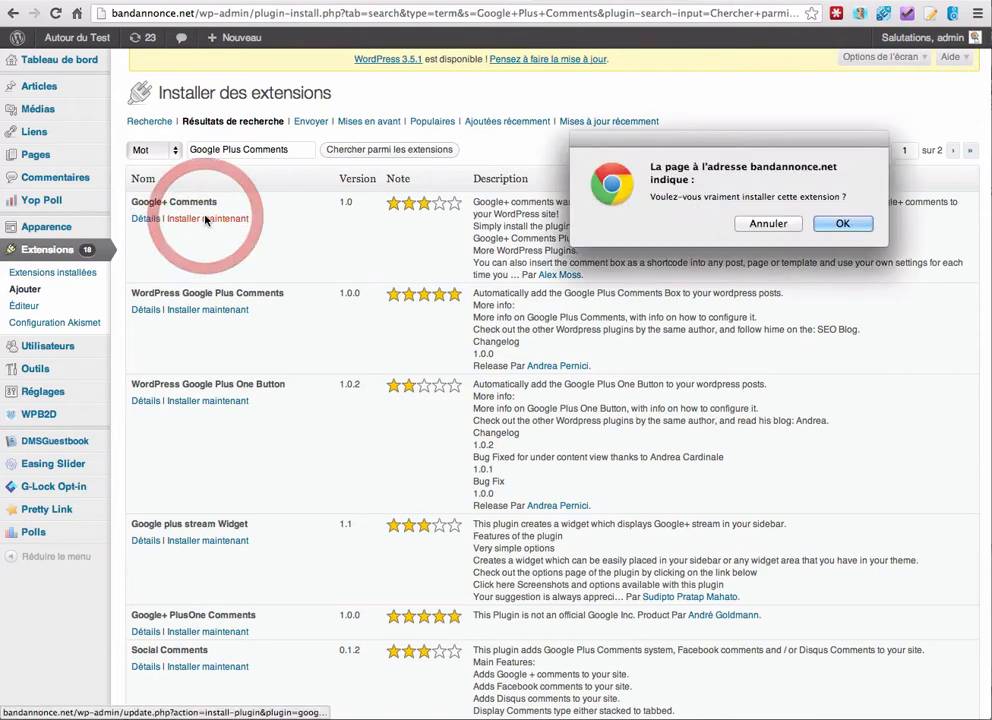
pyautogui.click(822, 227)
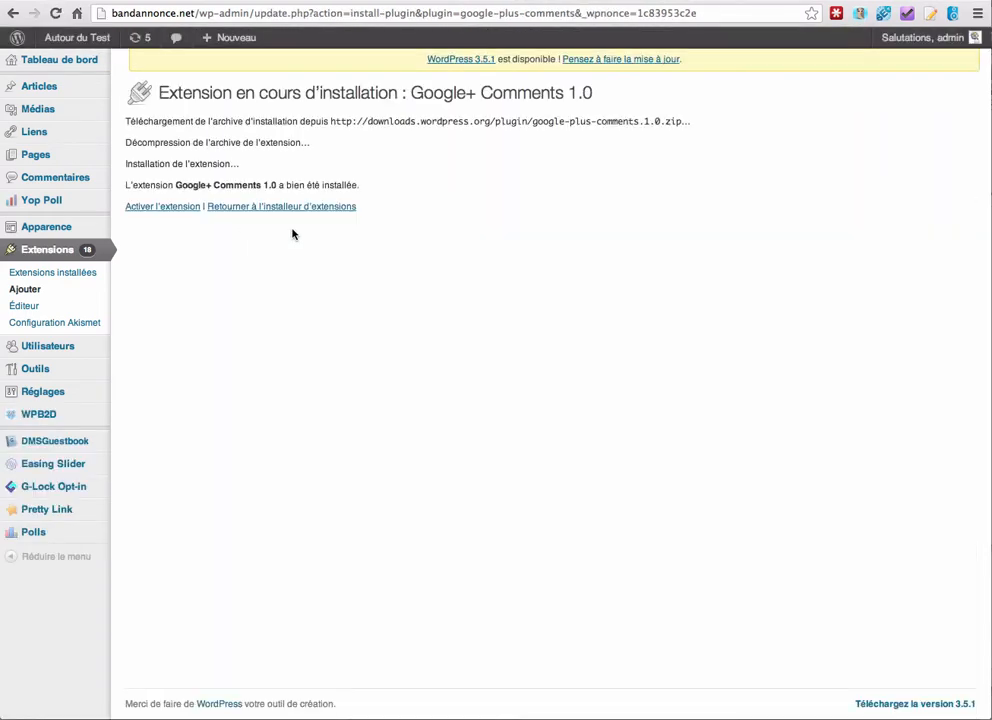
pyautogui.click(150, 212)
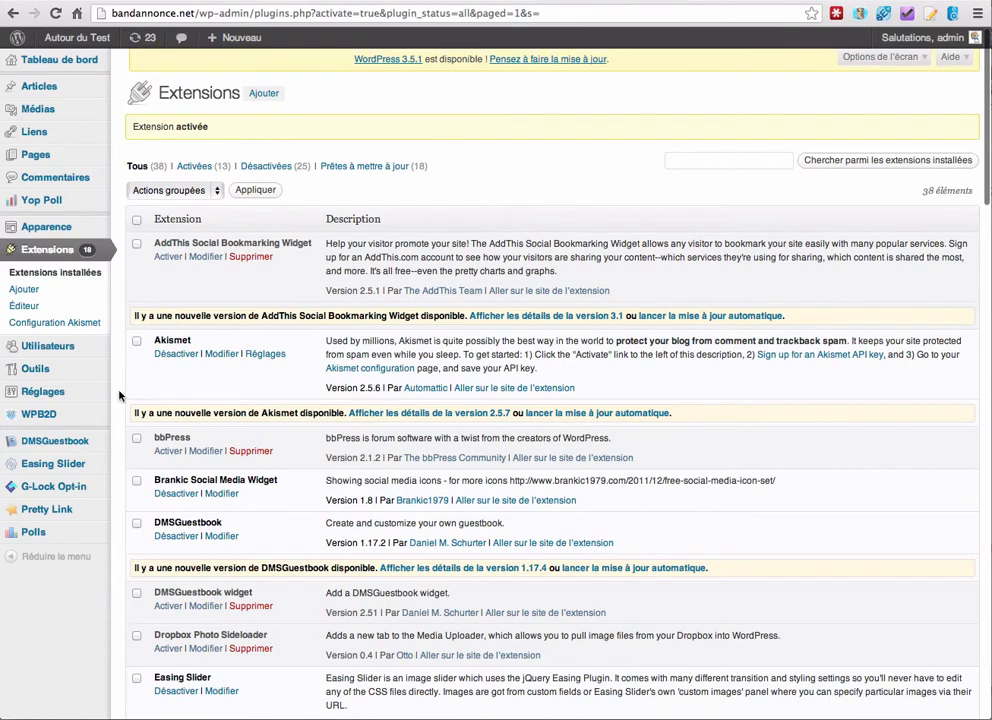
# Open the Google+ Comments settings page and review its main and display settings.
pyautogui.moveTo(70, 393)
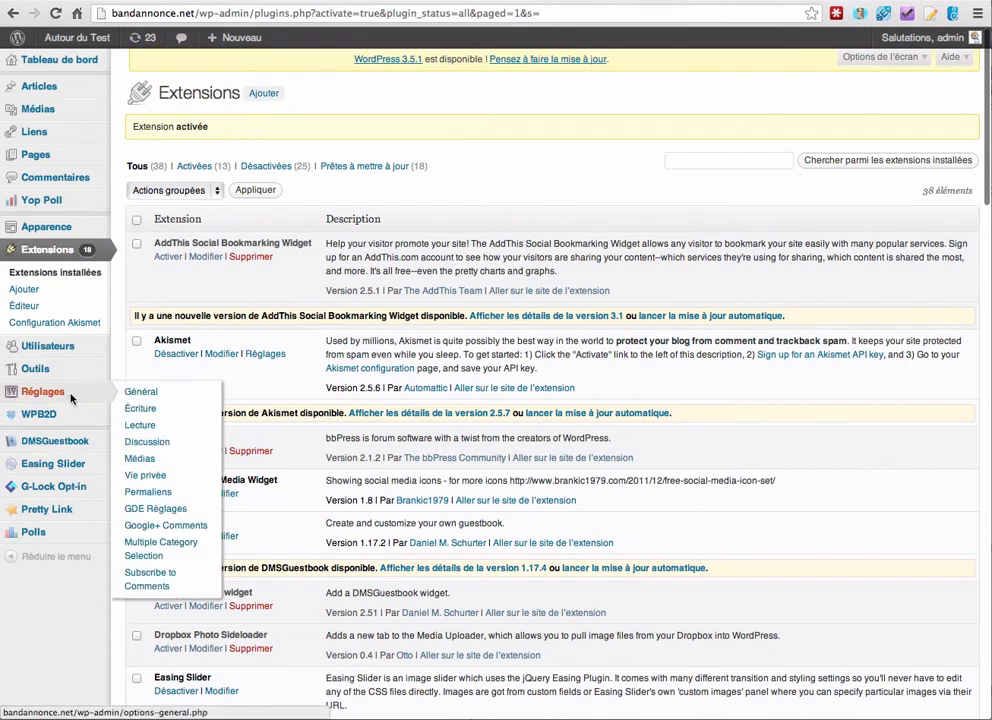
pyautogui.click(203, 527)
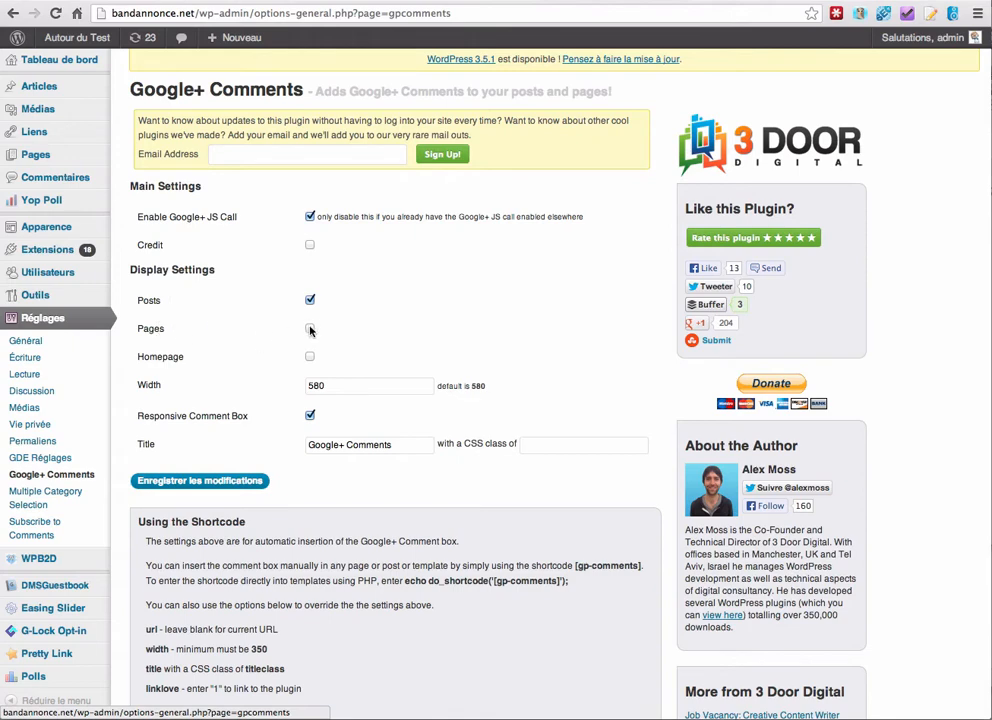
pyautogui.scroll(-2, 270, 372)
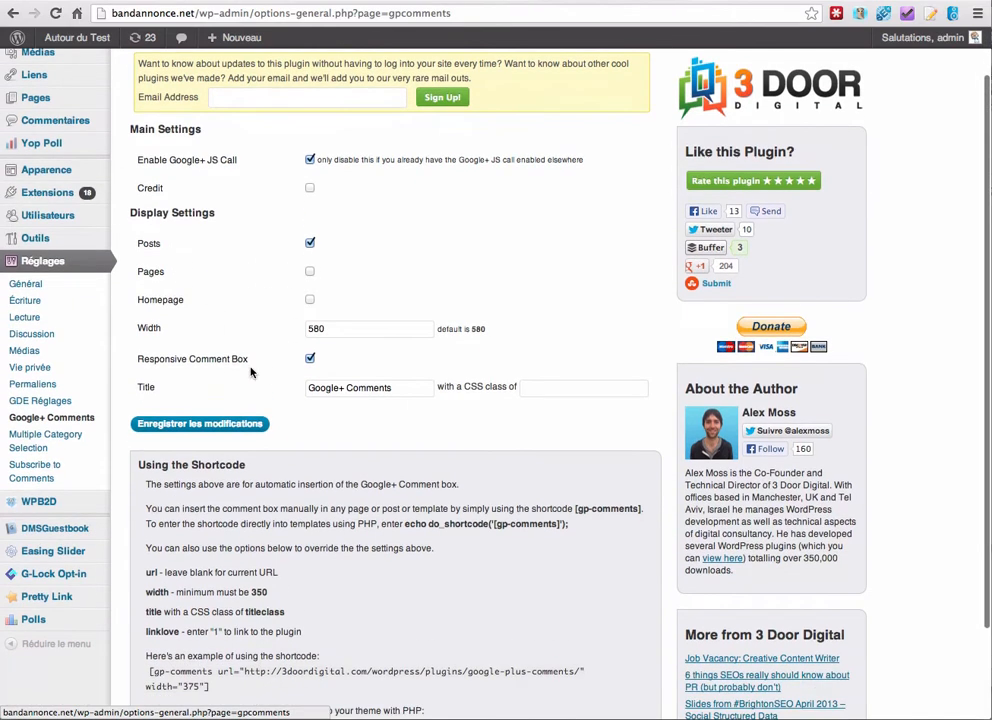
# Set the comment box title to "Laissez un commentaire via Google+" and save the Google+ Comments settings.
pyautogui.doubleClick(329, 389)
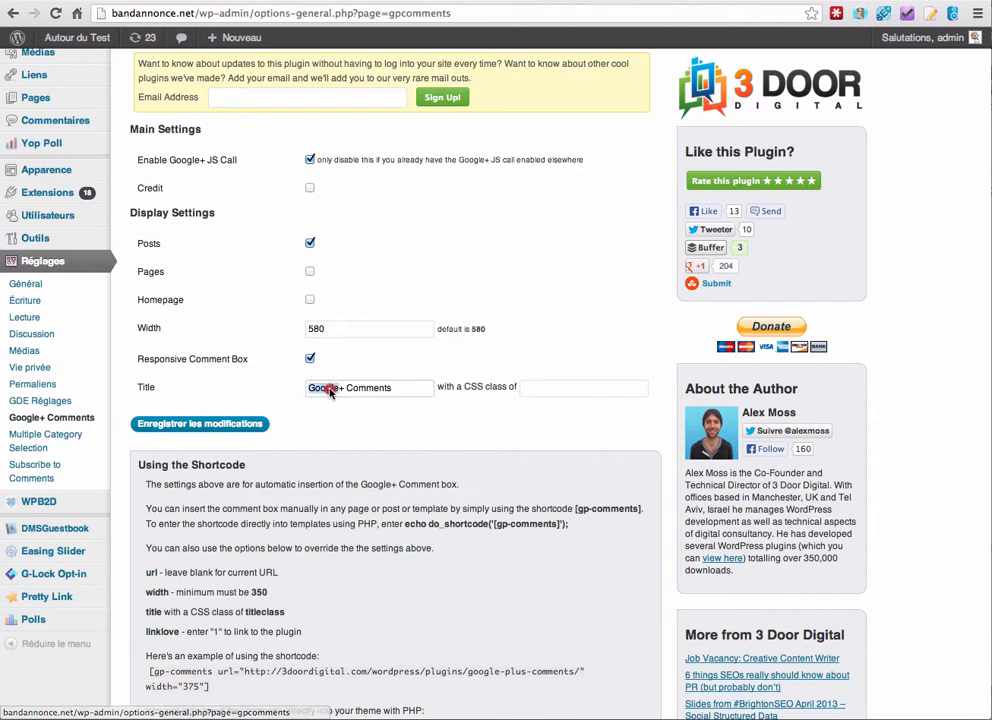
pyautogui.moveTo(329, 389); pyautogui.dragTo(372, 389)
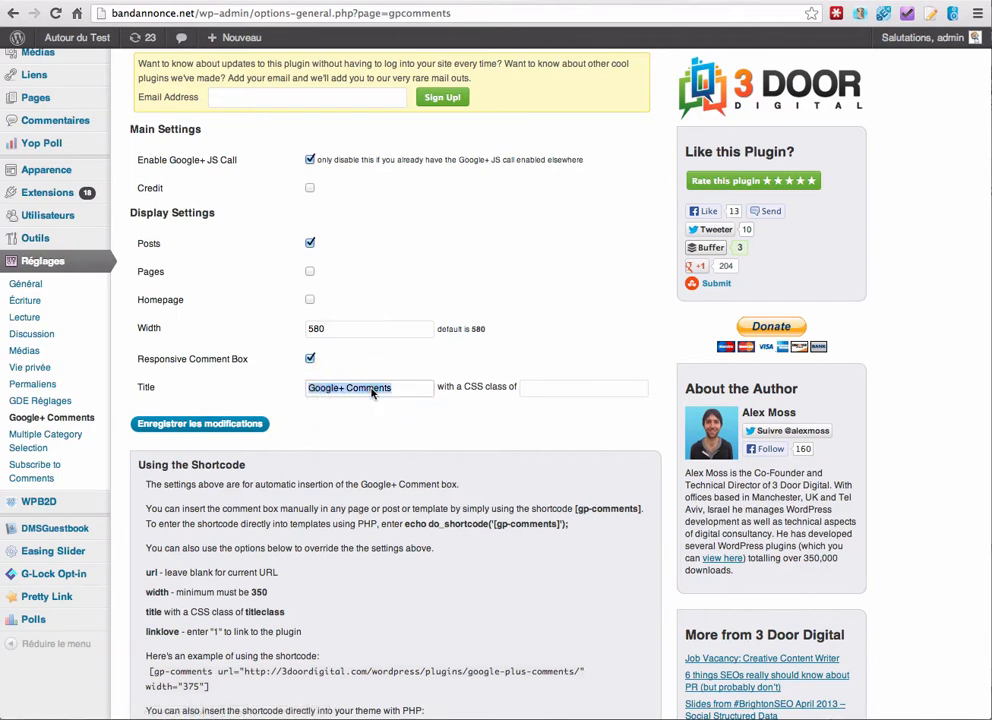
pyautogui.write('La')
pyautogui.write('issez un commen')
pyautogui.write('taire via Google')
pyautogui.write('+')
pyautogui.scroll(-3, 354, 400)
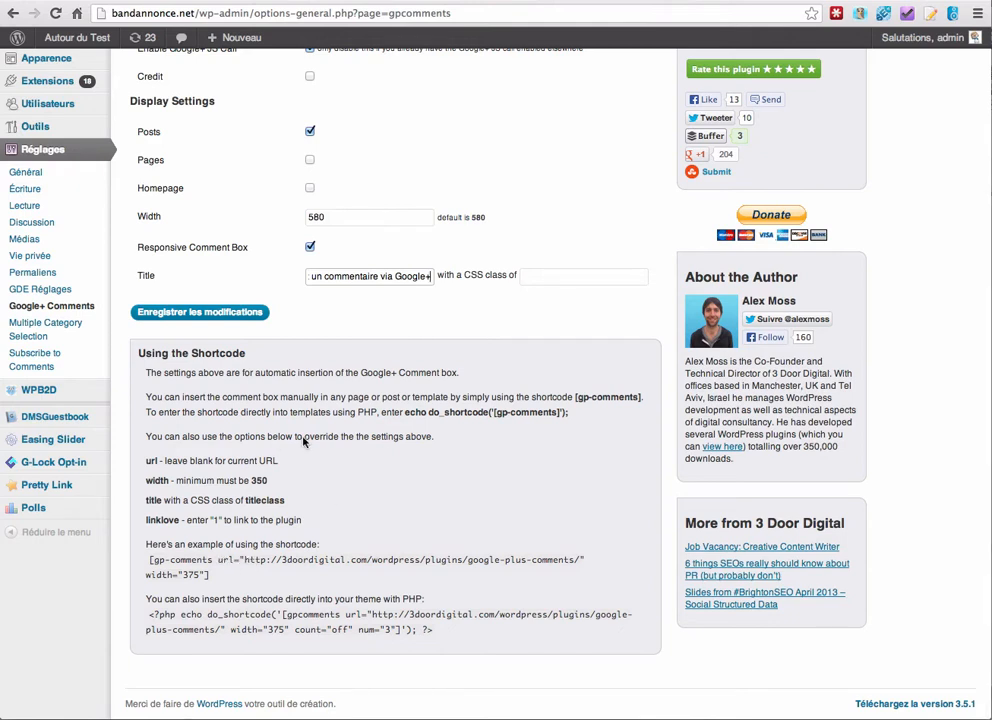
pyautogui.click(186, 318)
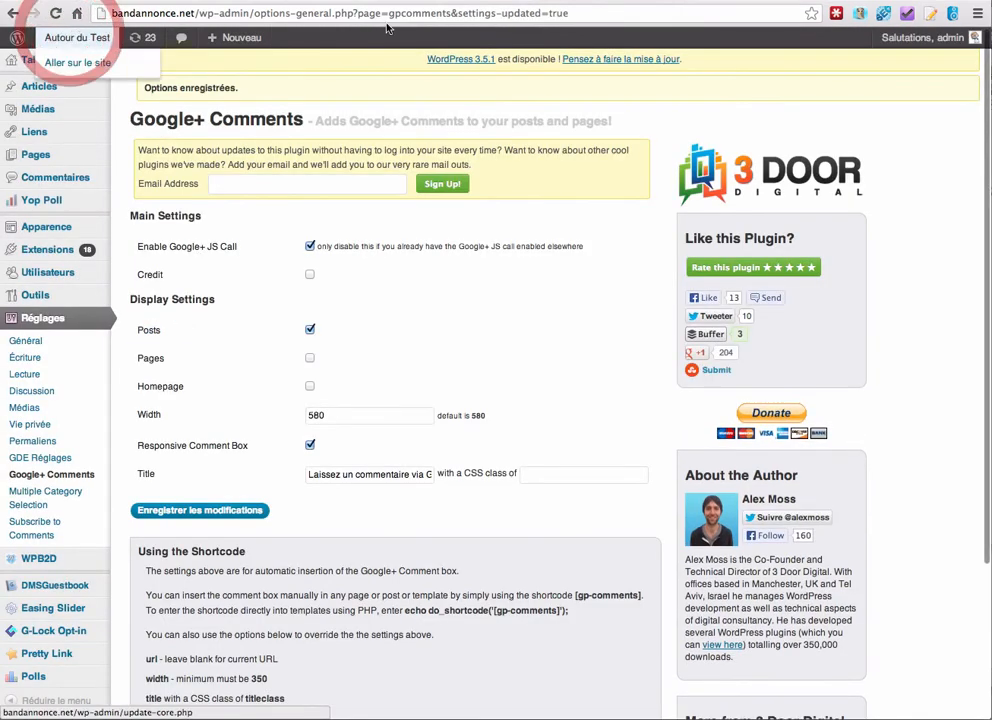
# Open the Test Sondage post on the public site and check the title above its Google+ comment box.
pyautogui.click(70, 37)
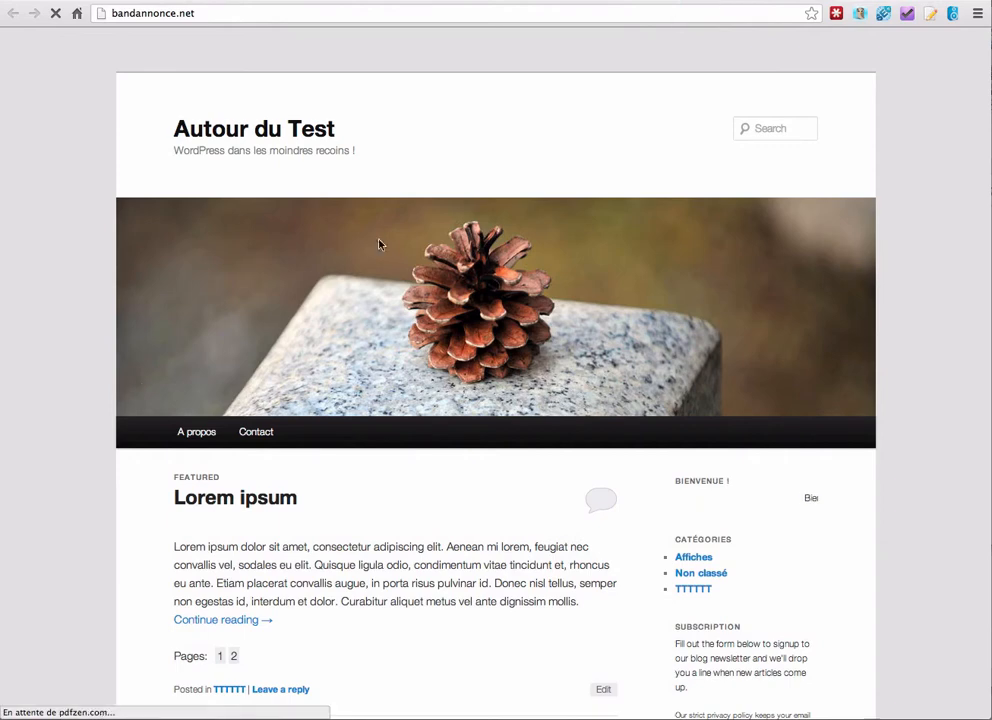
pyautogui.scroll(-10, 118, 400)
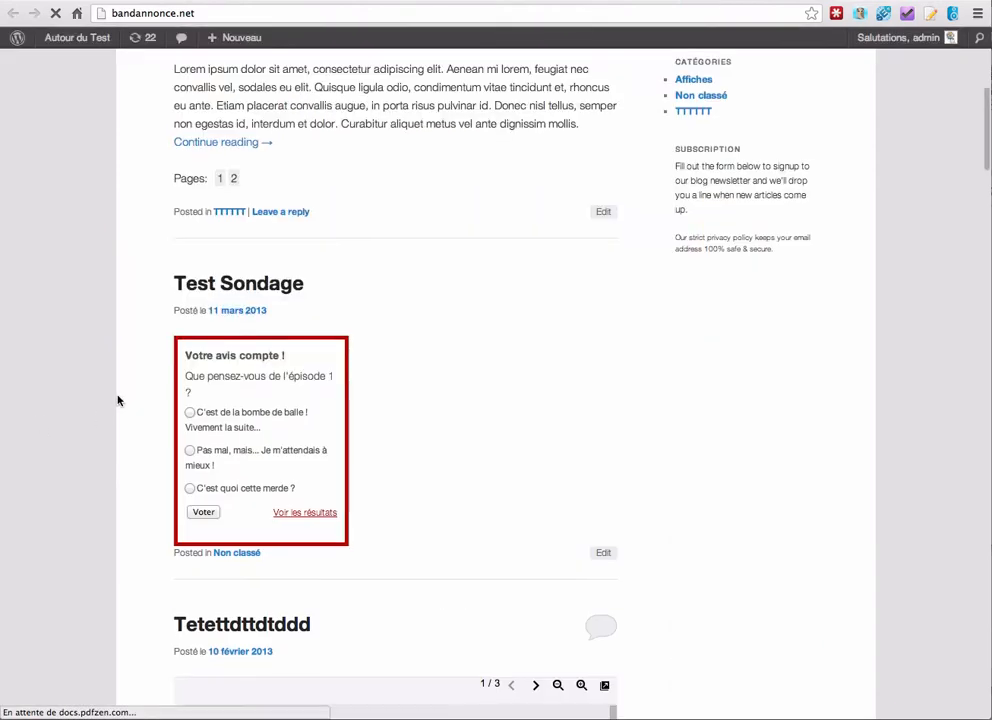
pyautogui.scroll(4, 118, 400)
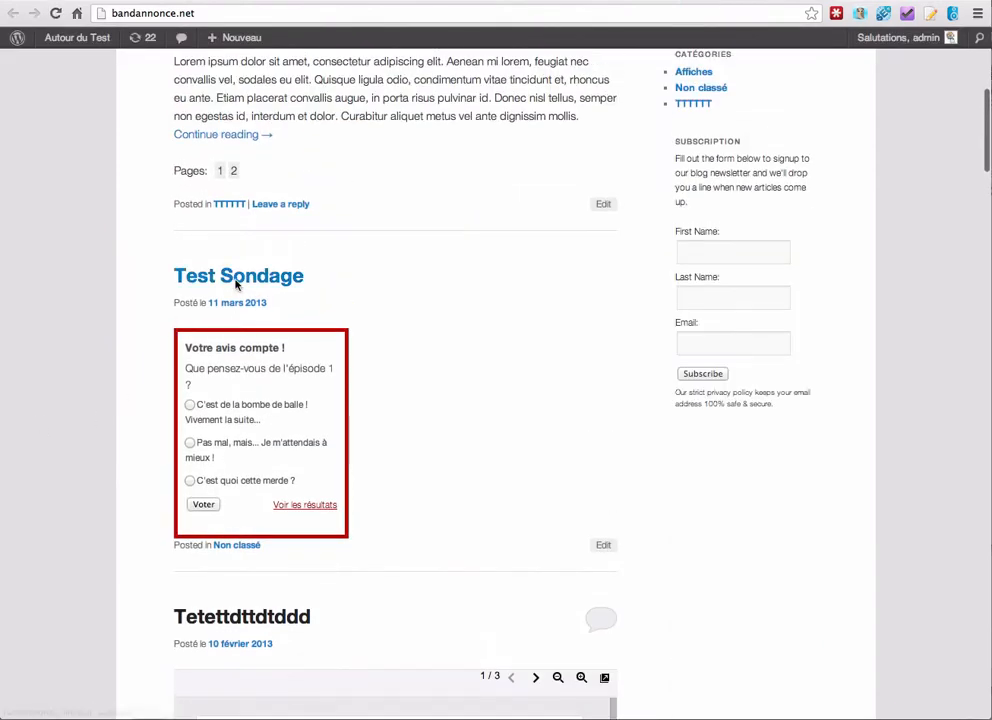
pyautogui.click(230, 278)
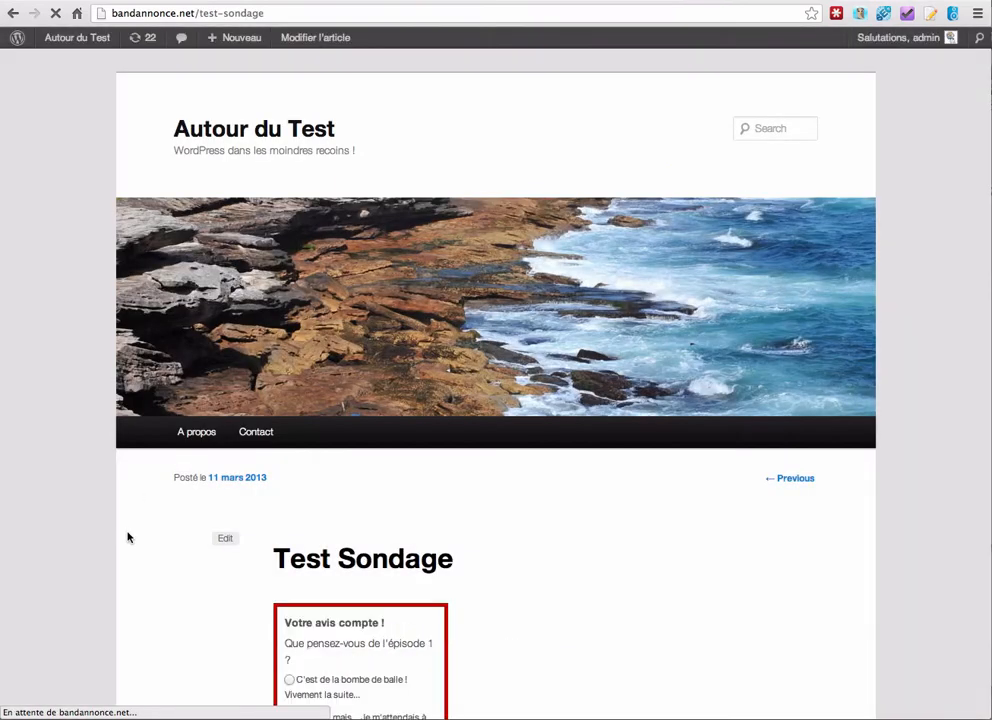
pyautogui.scroll(-3, 127, 536)
pyautogui.scroll(-3, 190, 486)
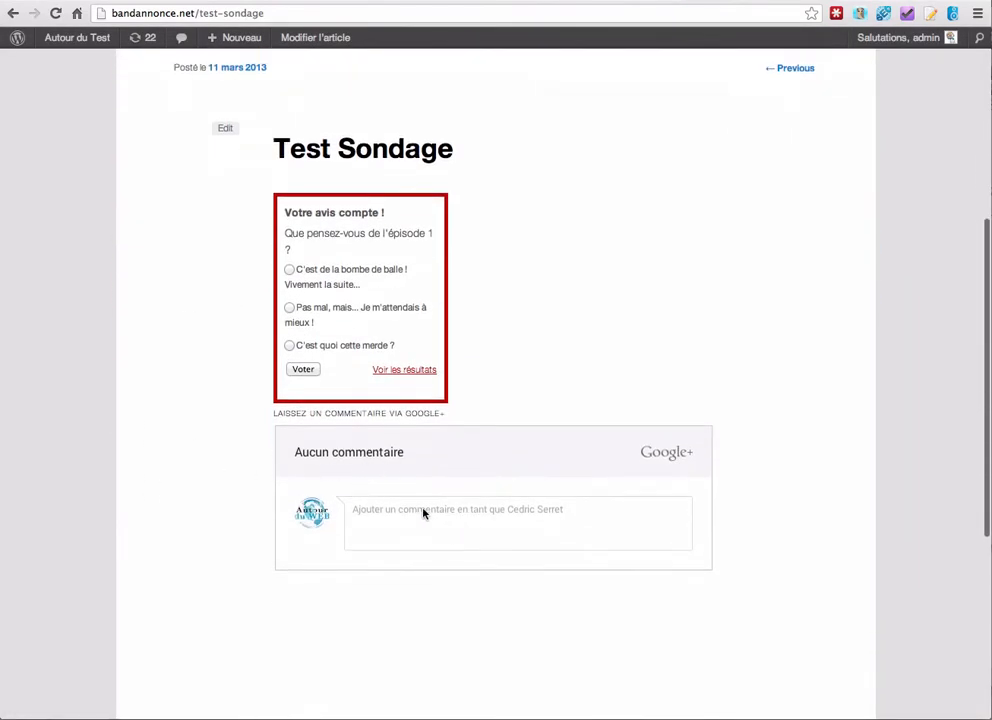
pyautogui.click(285, 415)
pyautogui.moveTo(285, 415); pyautogui.dragTo(447, 410)
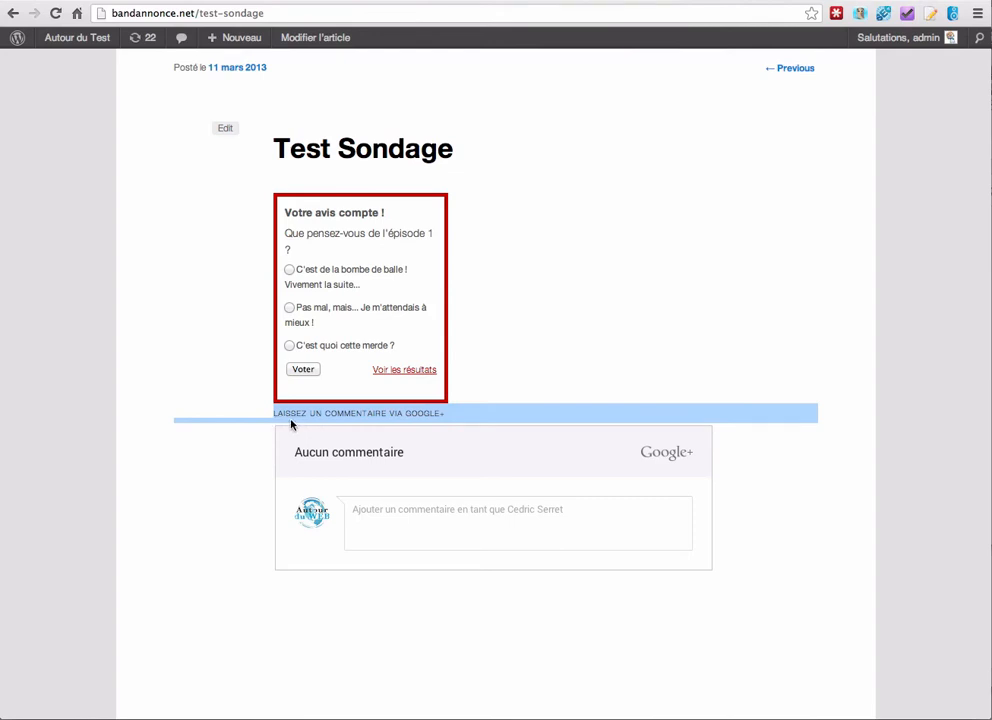
pyautogui.click(250, 414)
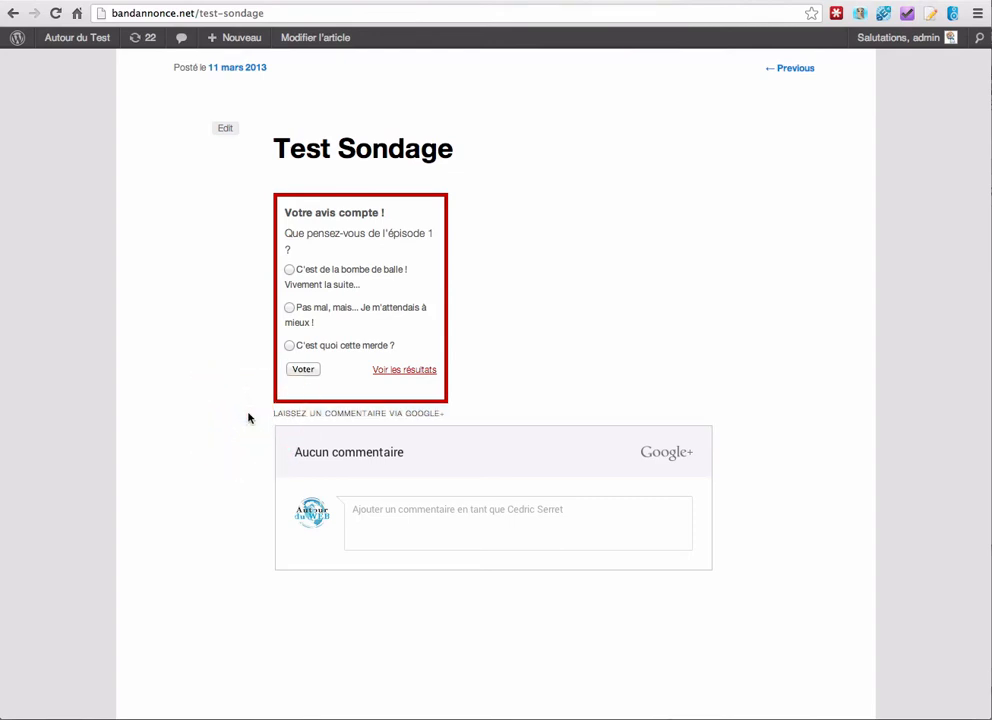
# Post the public Google+ comment "C'est super !" on the Test Sondage post.
pyautogui.scroll(-2, 250, 416)
pyautogui.click(376, 436)
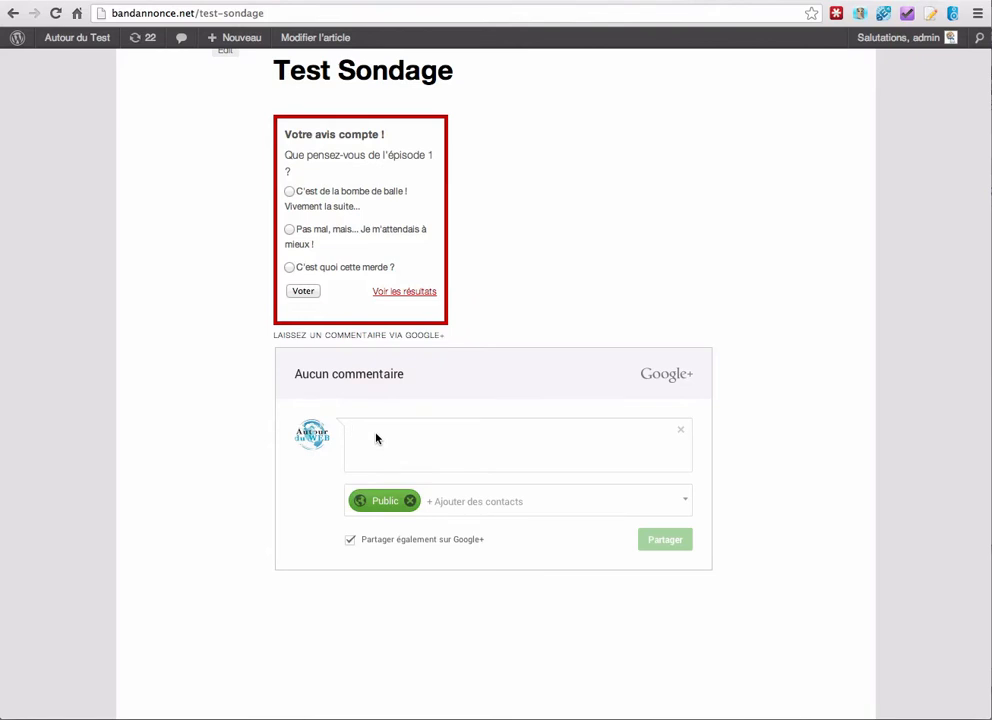
pyautogui.write("C'est super !")
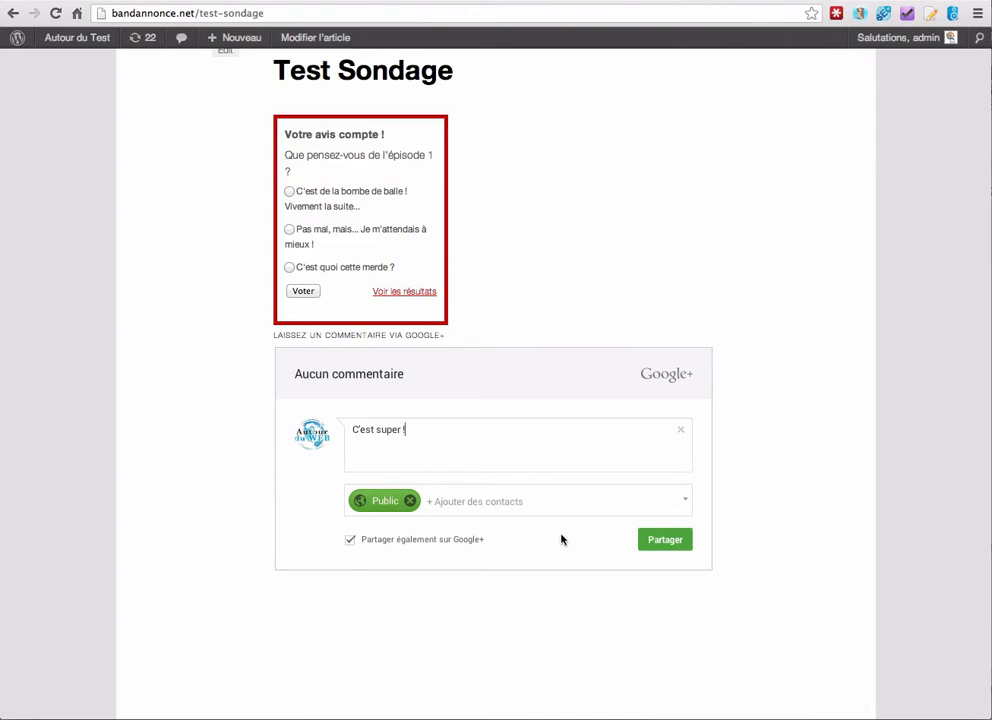
pyautogui.click(655, 542)
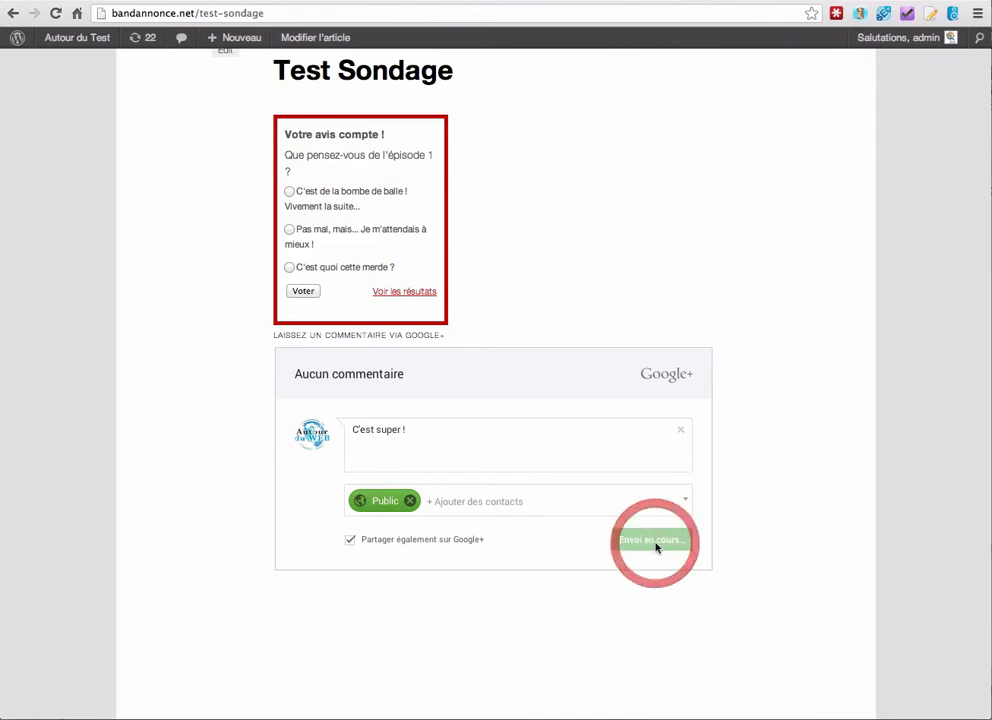
pyautogui.scroll(-2, 421, 518)
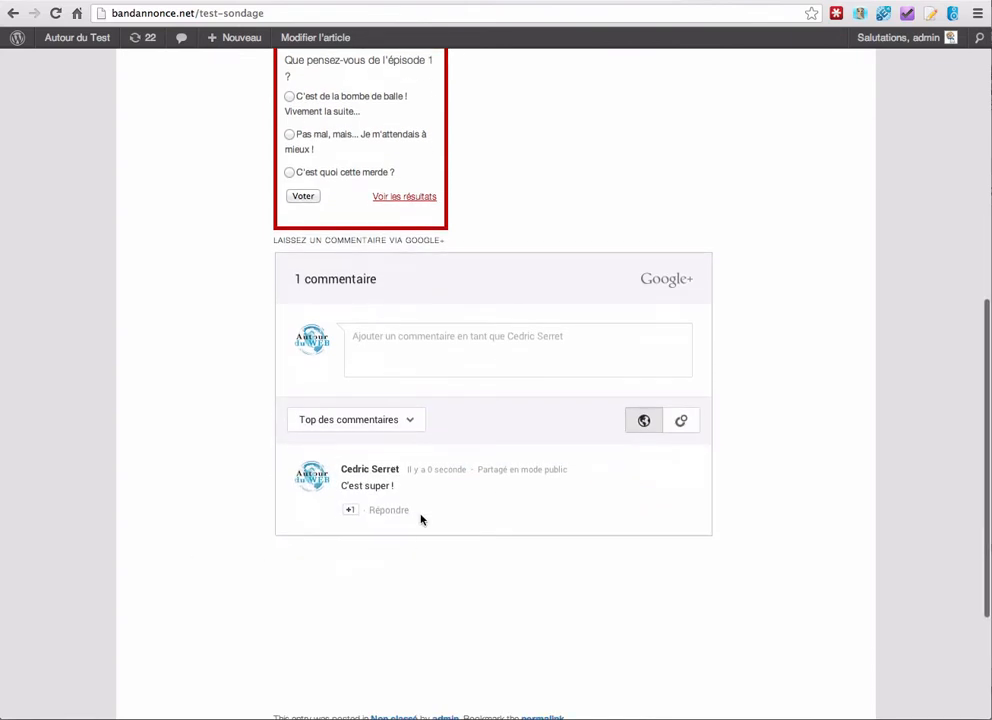
# Look over the whole Test Sondage post with its comment section, and return to the site's home page.
pyautogui.scroll(5, 257, 494)
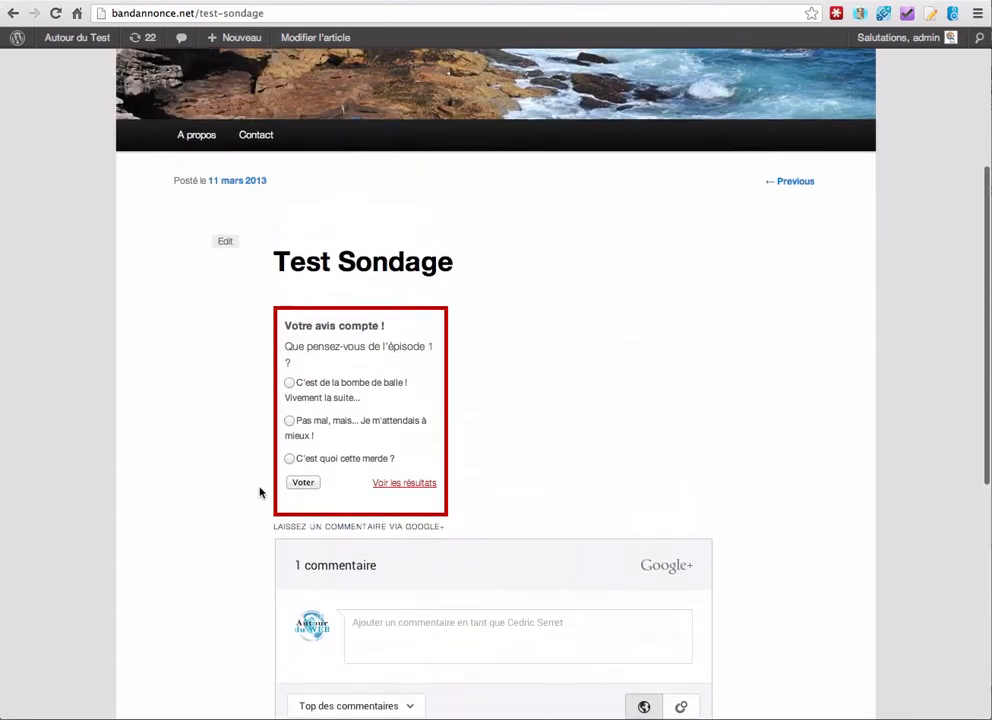
pyautogui.scroll(-10, 258, 288)
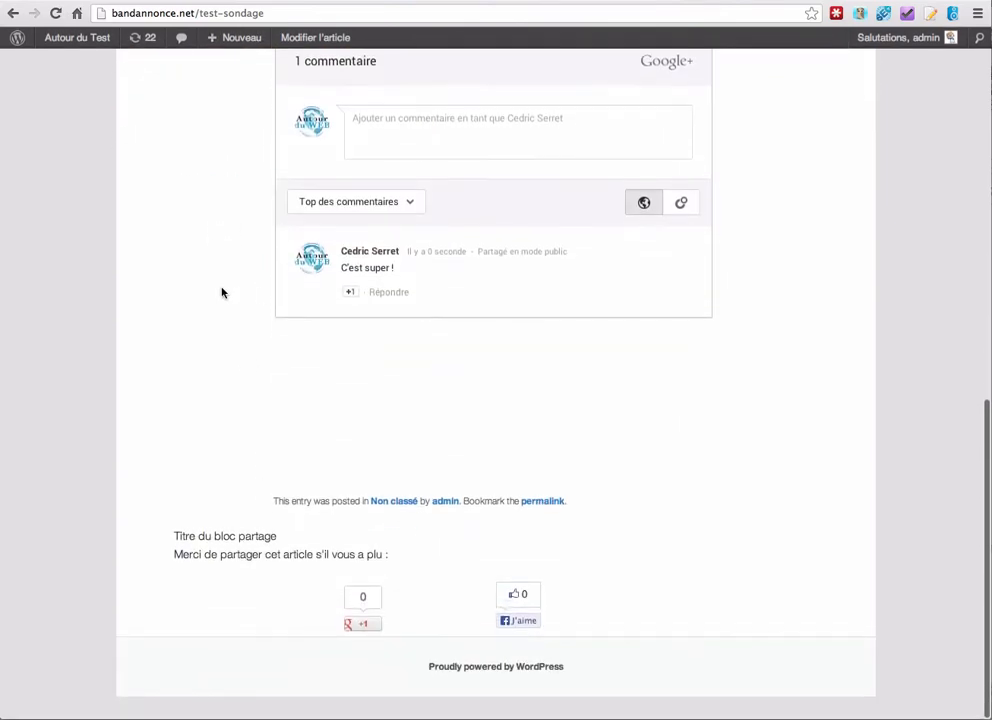
pyautogui.scroll(15, 222, 291)
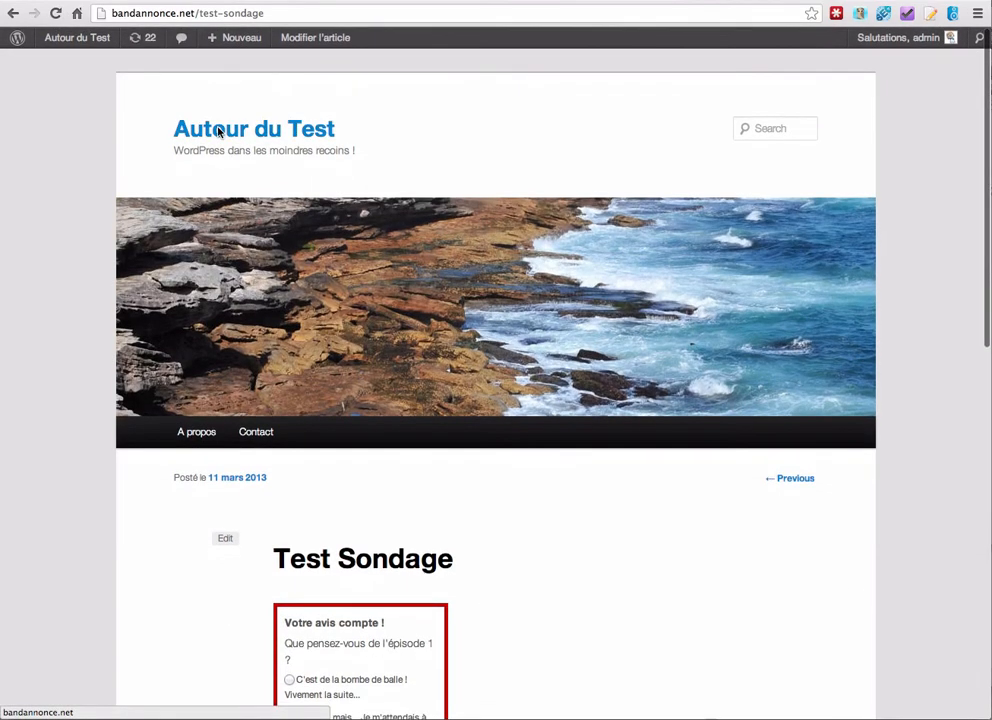
pyautogui.click(217, 130)
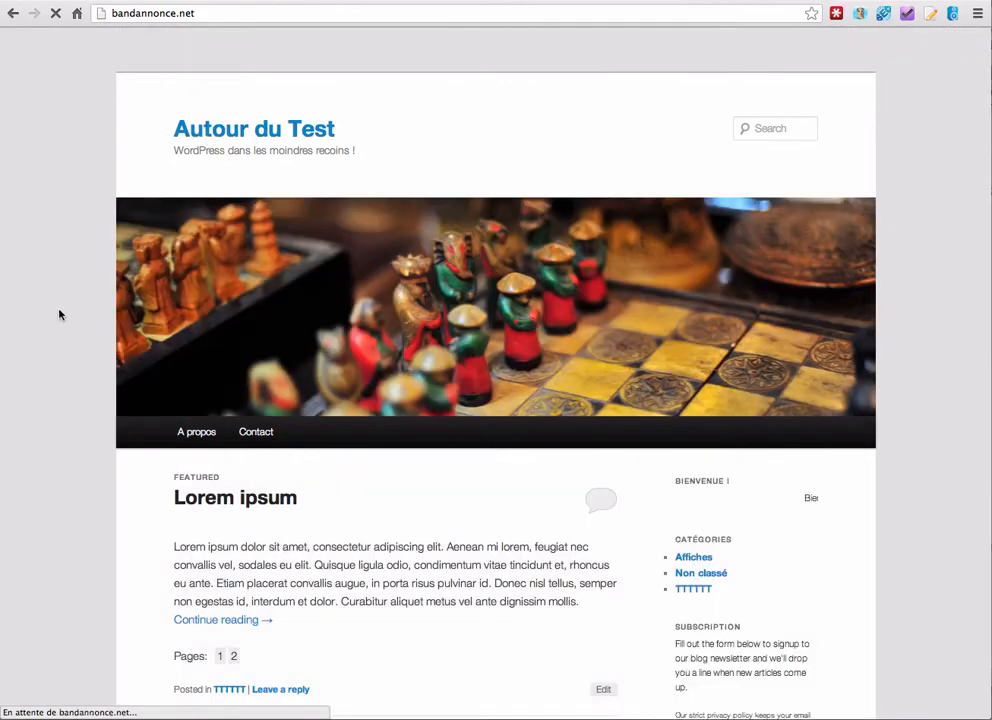
# Open the PDFZen post, check the Google+ comment box beneath it, and return to the home page.
pyautogui.scroll(-1, 59, 315)
pyautogui.scroll(-15, 59, 315)
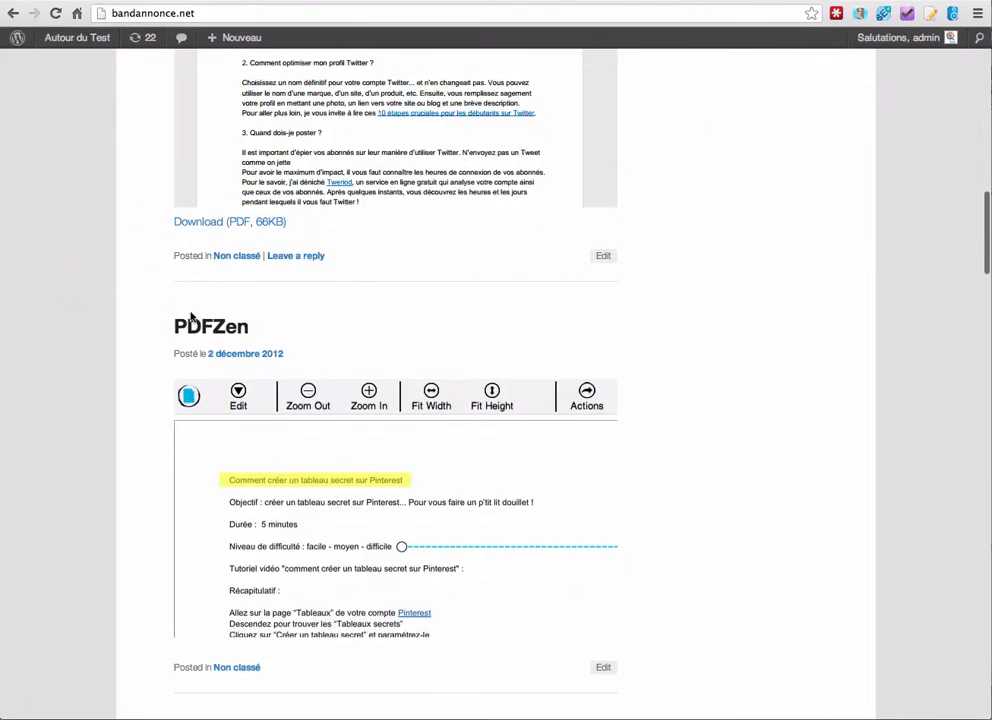
pyautogui.click(196, 328)
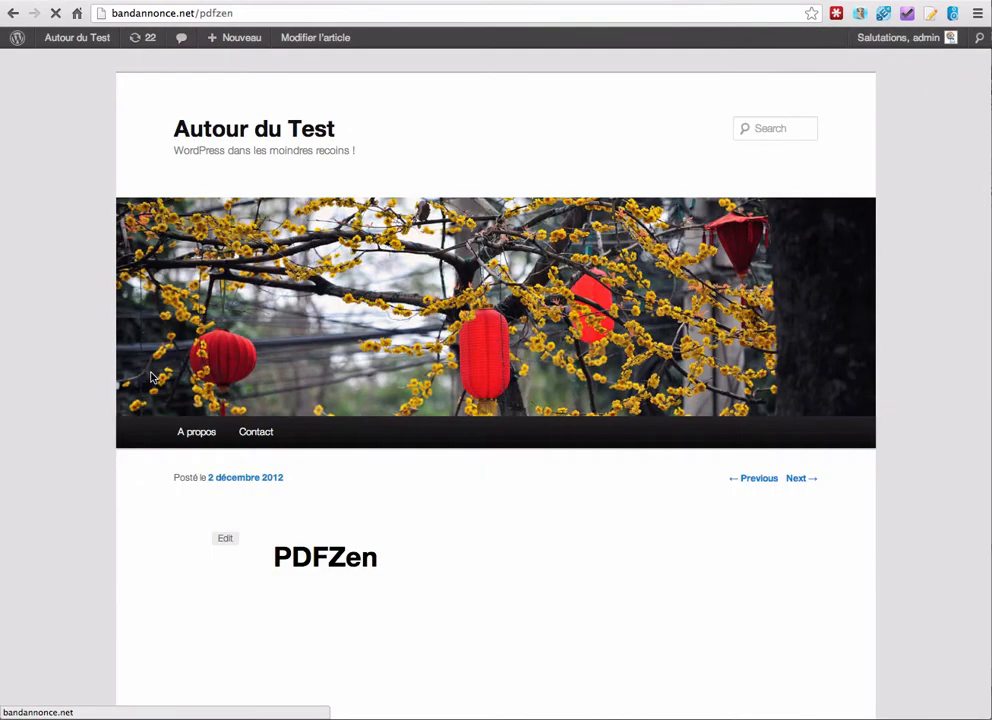
pyautogui.scroll(-10, 151, 379)
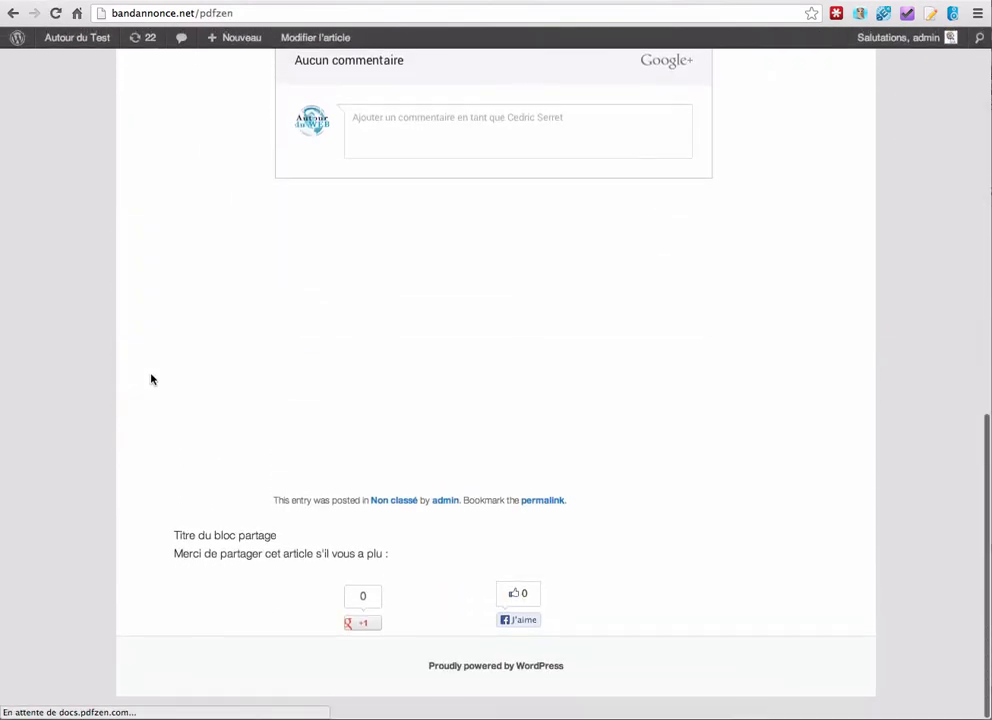
pyautogui.hscroll(-5, 150, 325)
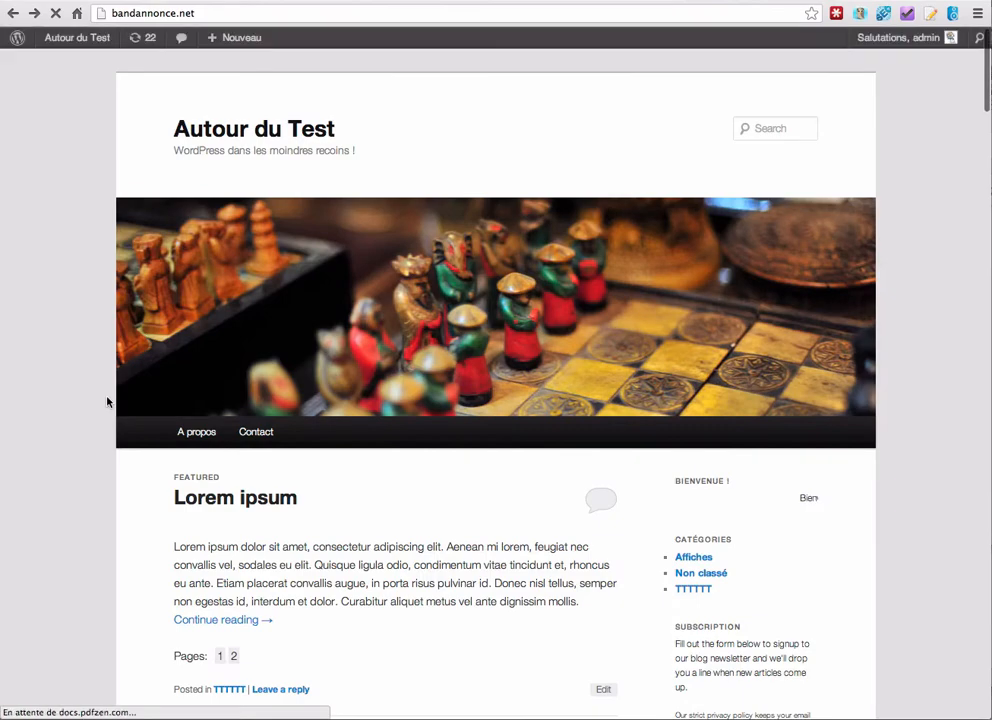
# Open the Tetettdttdtddd post from the home page and check the Google+ comment box below its PDF.
pyautogui.scroll(-10, 106, 401)
pyautogui.scroll(3, 108, 402)
pyautogui.scroll(8, 110, 403)
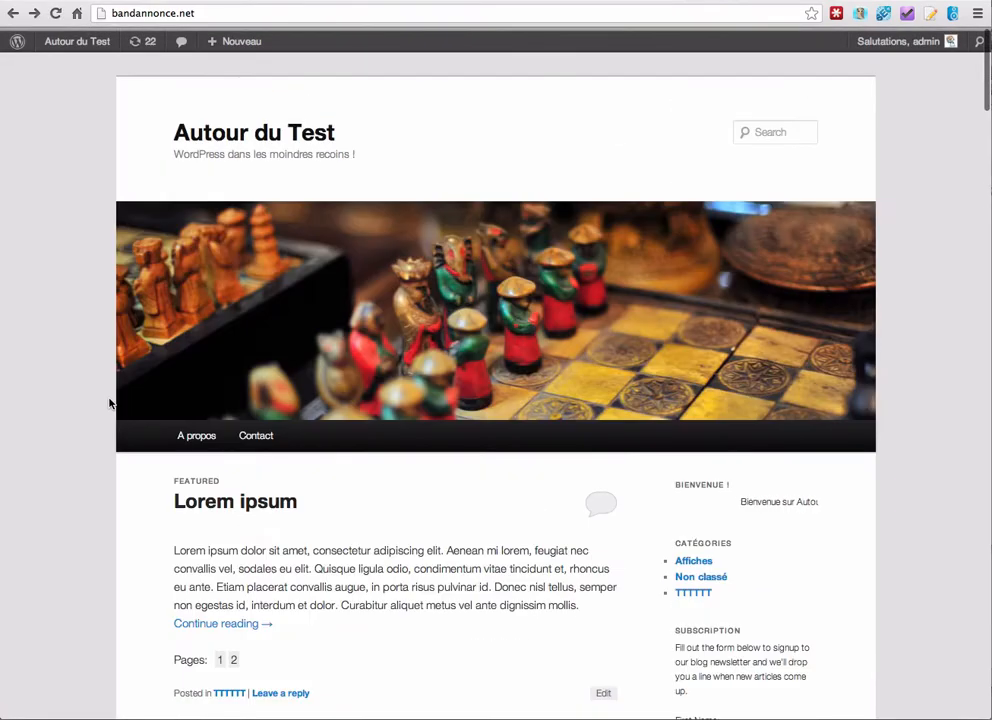
pyautogui.scroll(-6, 110, 403)
pyautogui.scroll(-5, 110, 400)
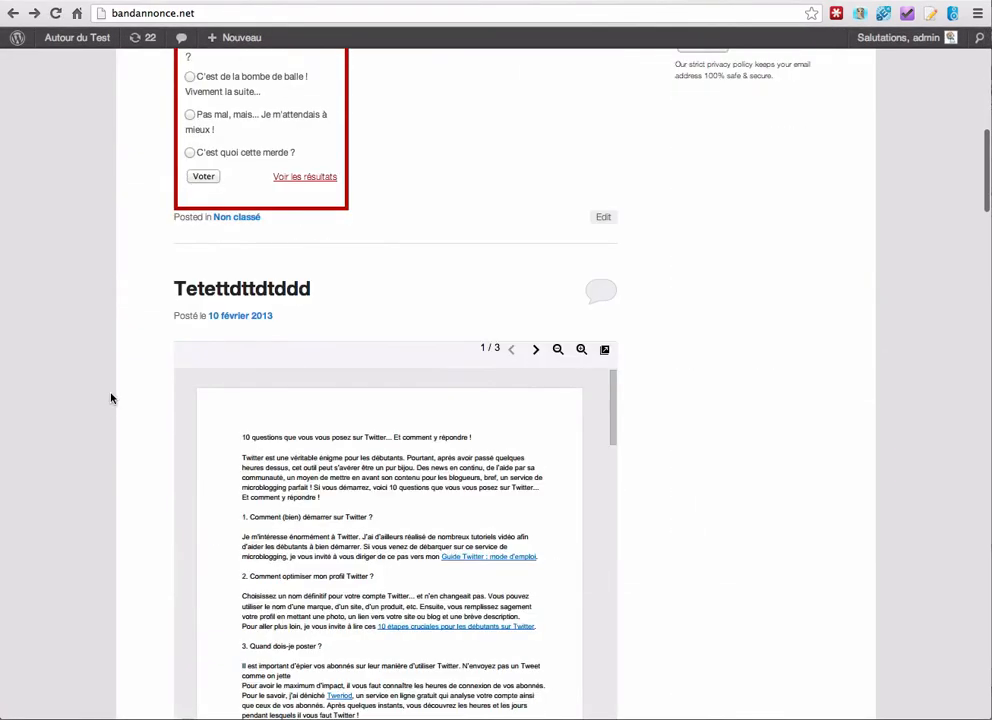
pyautogui.click(257, 286)
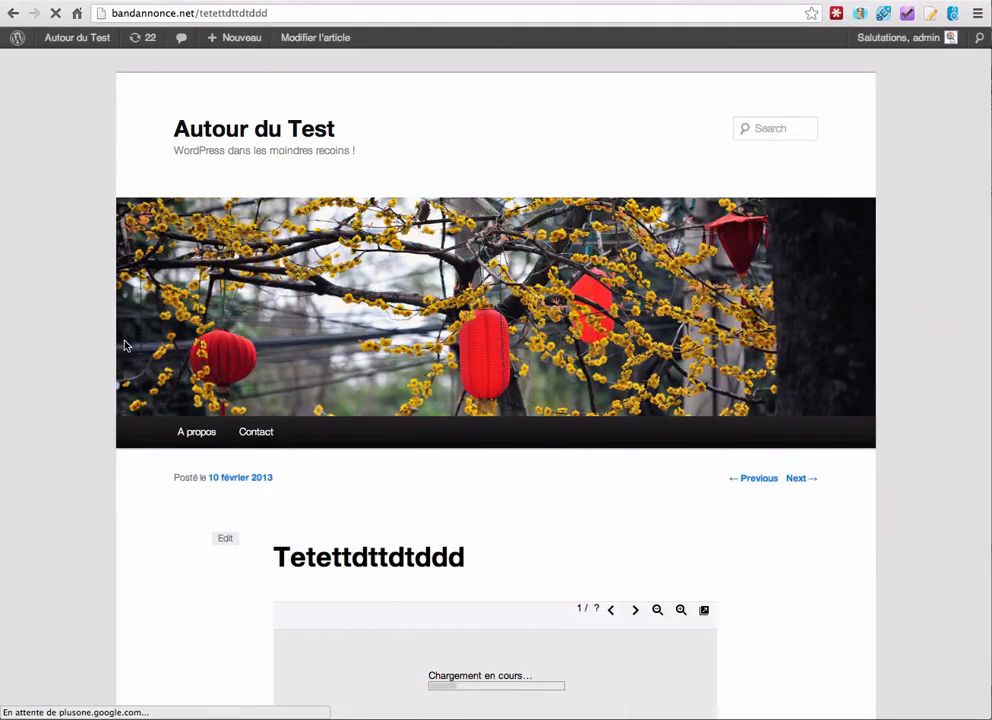
pyautogui.scroll(-15, 106, 361)
pyautogui.scroll(-5, 107, 364)
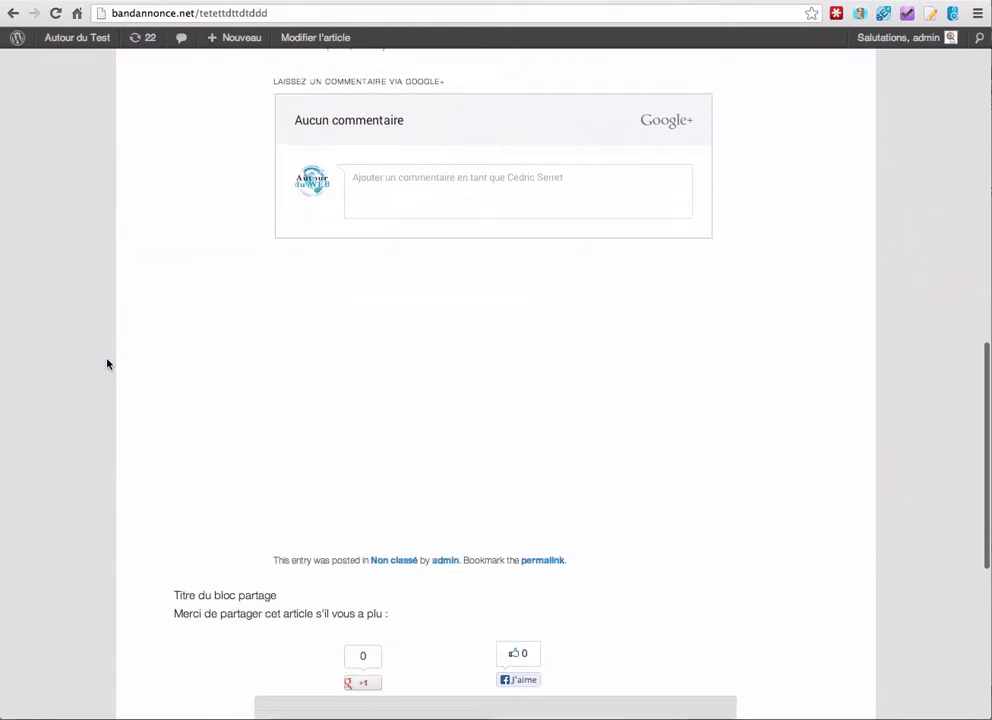
# Compare the Google+ comment box with the standard WordPress comment form further down the Tetettdttdtddd post.
pyautogui.scroll(18, 107, 364)
pyautogui.scroll(-7, 113, 366)
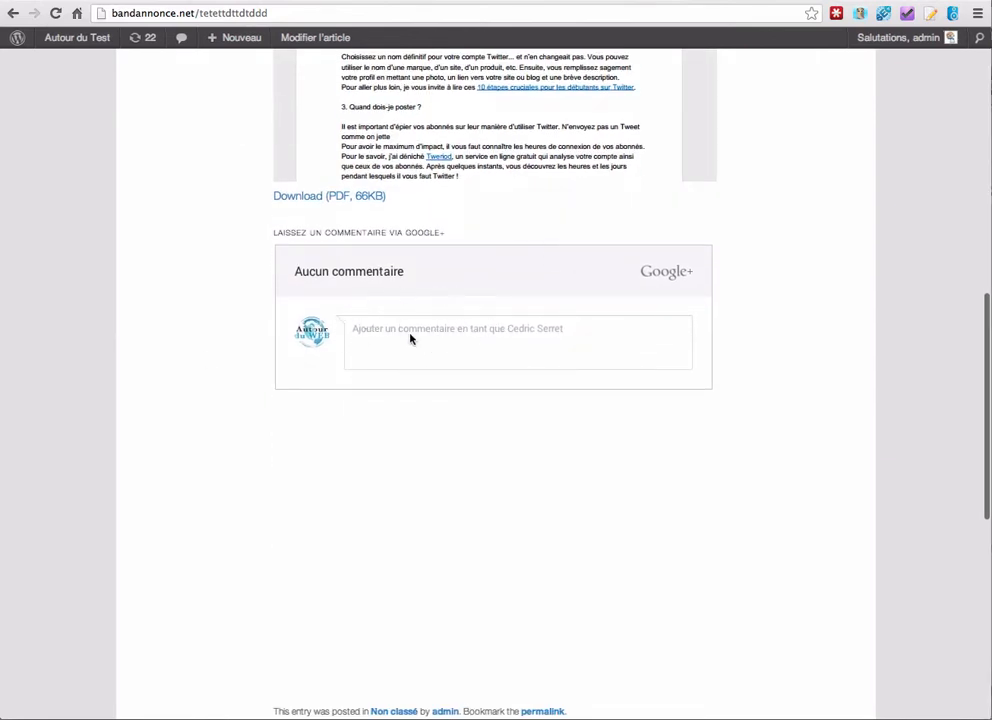
pyautogui.scroll(-10, 197, 310)
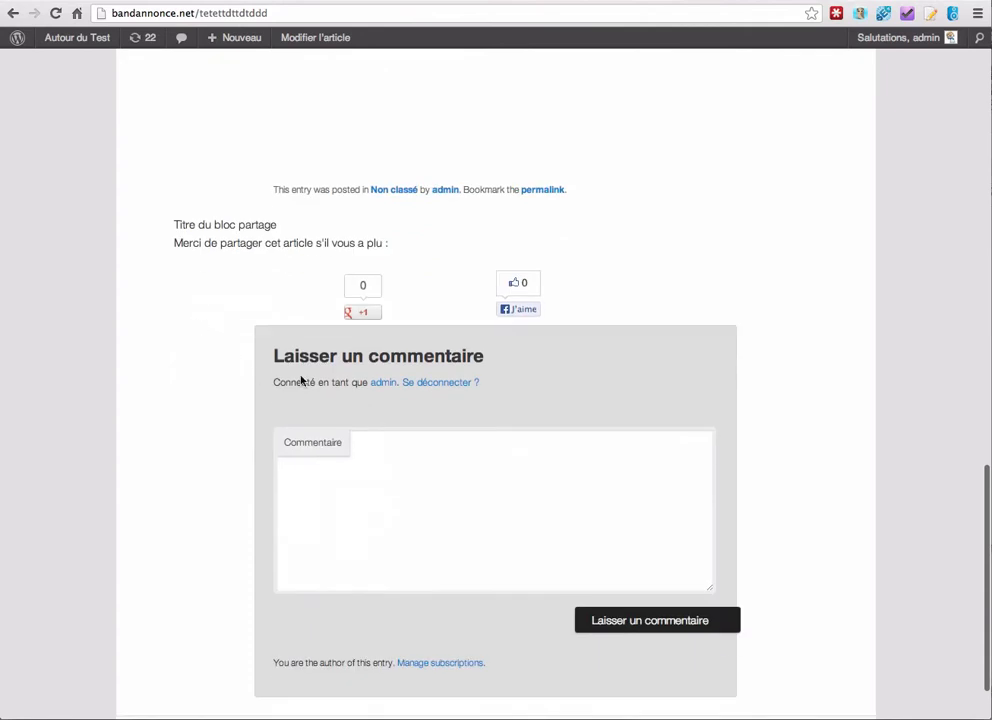
pyautogui.scroll(-2, 294, 360)
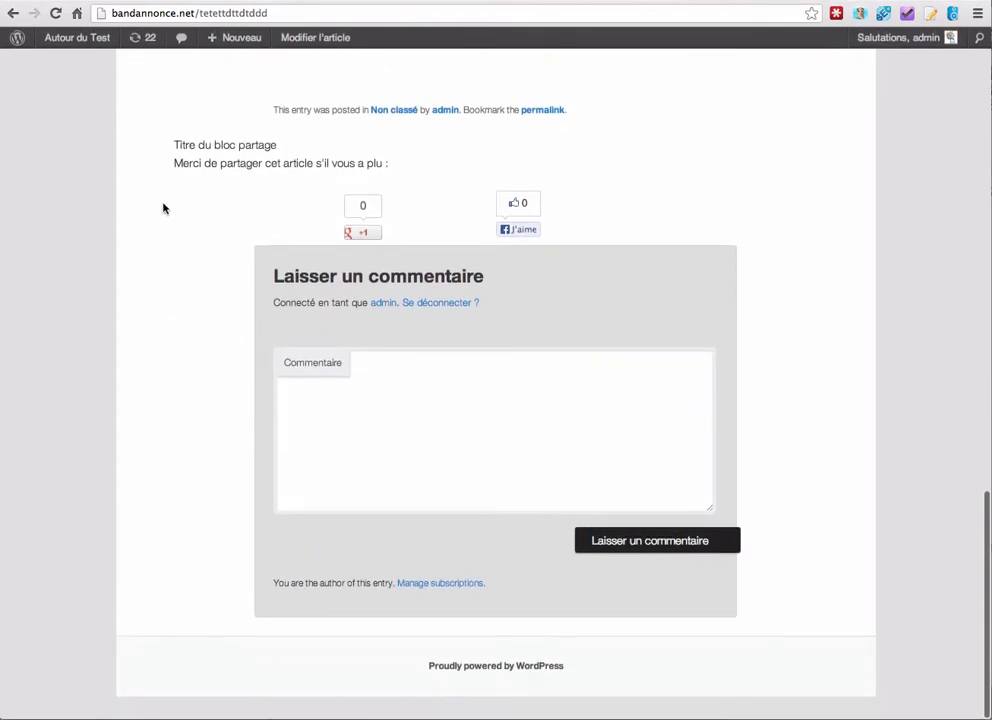
# Edit the Tetettdttdtddd post to disallow comments as well as trackbacks and pings, and update it.
pyautogui.click(318, 40)
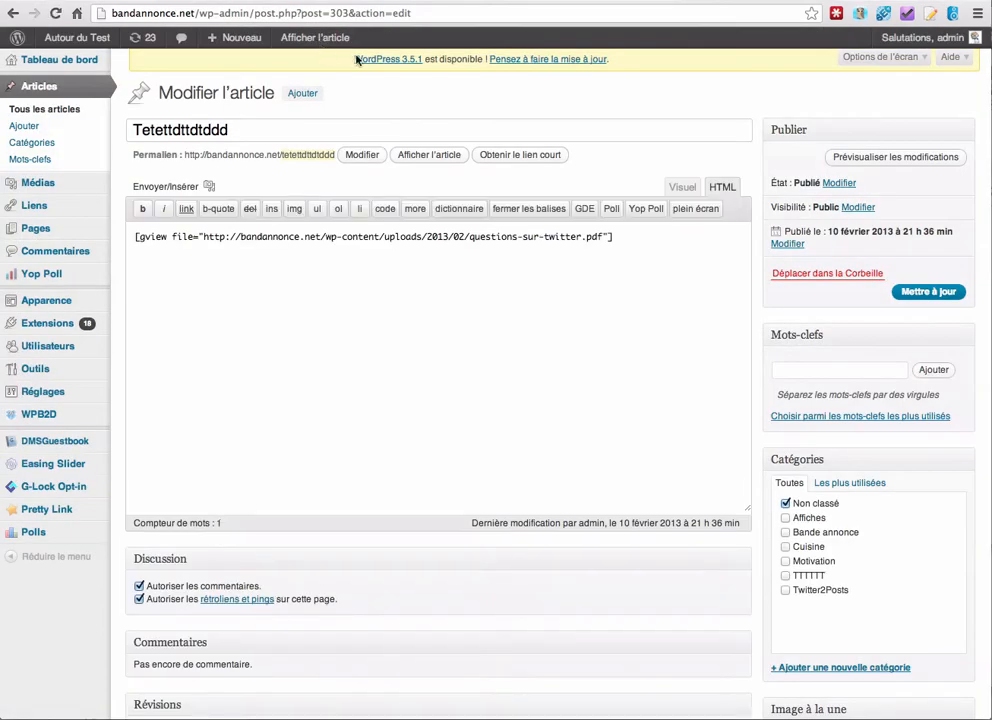
pyautogui.scroll(-3, 492, 580)
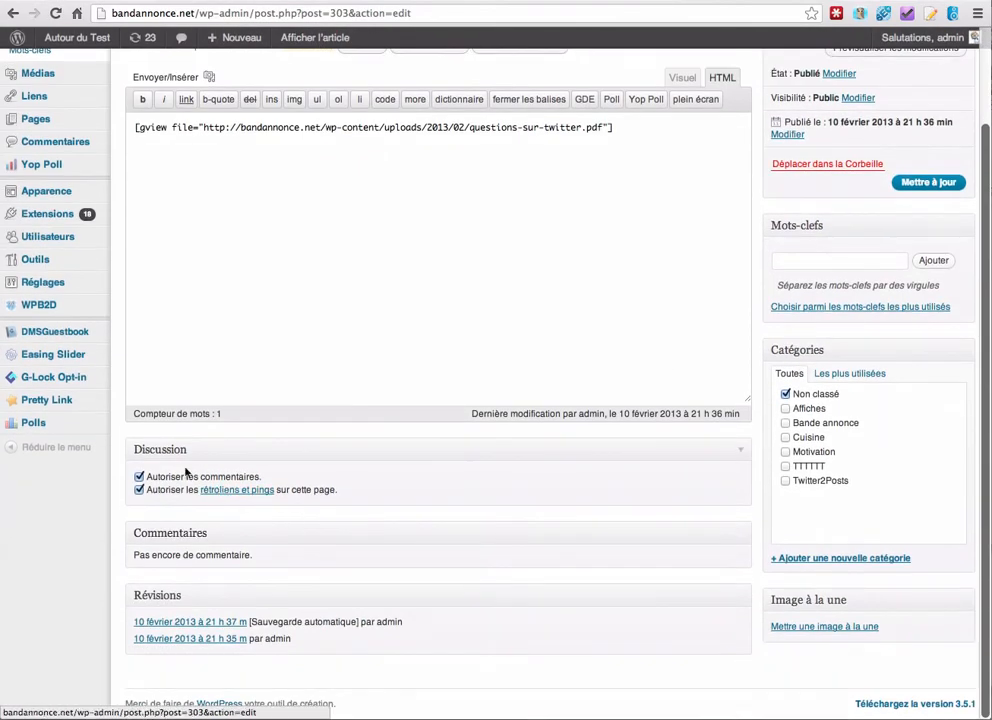
pyautogui.click(139, 478)
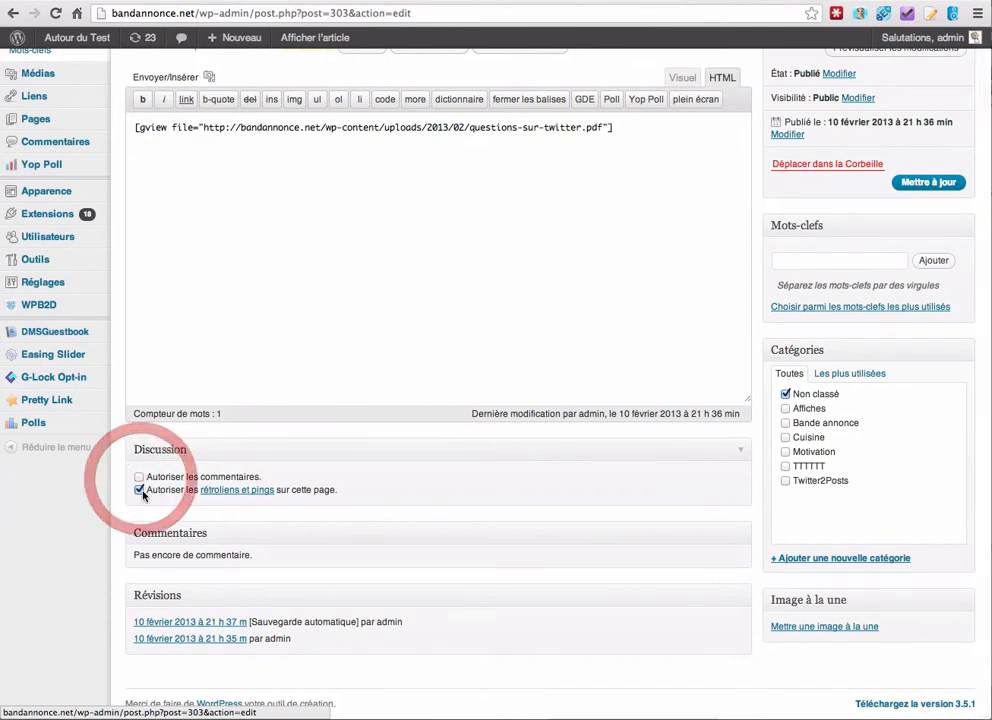
pyautogui.click(140, 491)
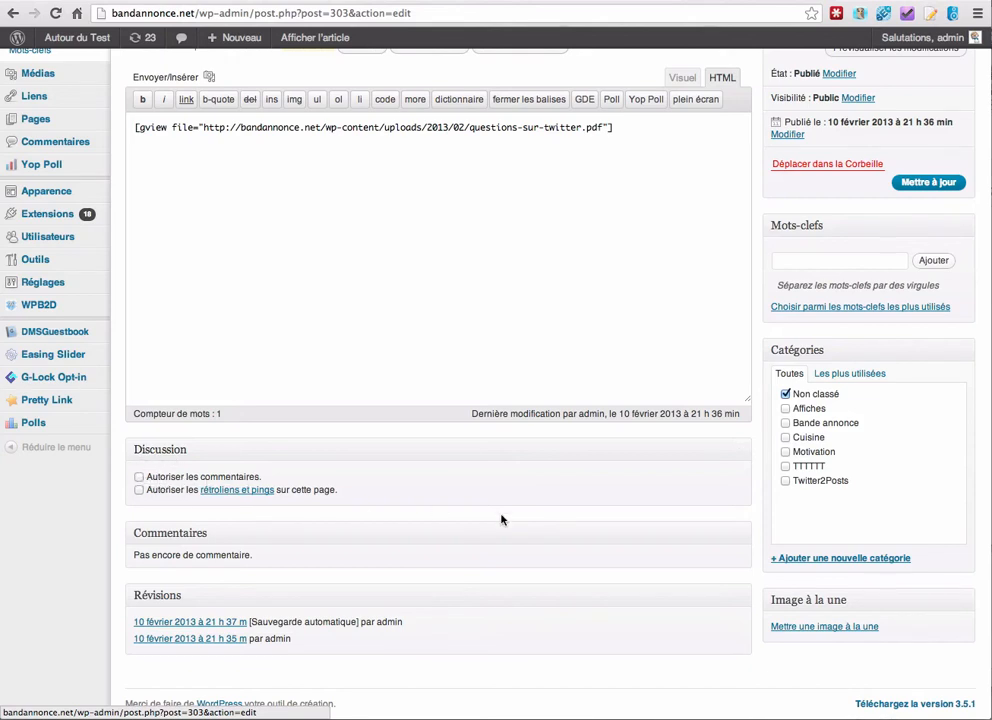
pyautogui.scroll(3, 502, 519)
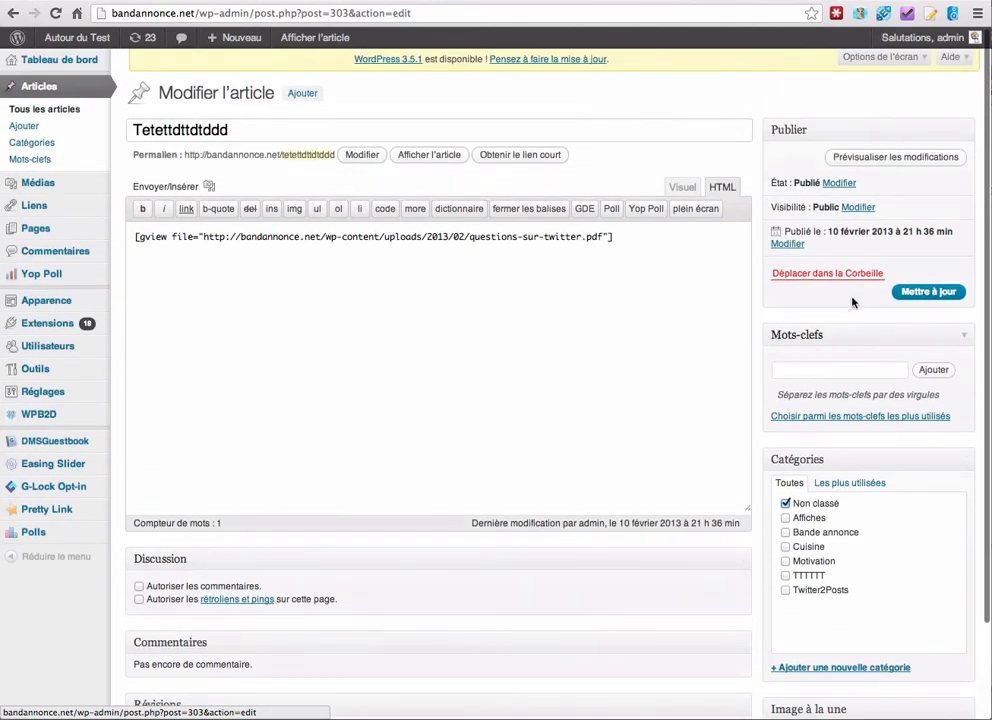
pyautogui.click(915, 292)
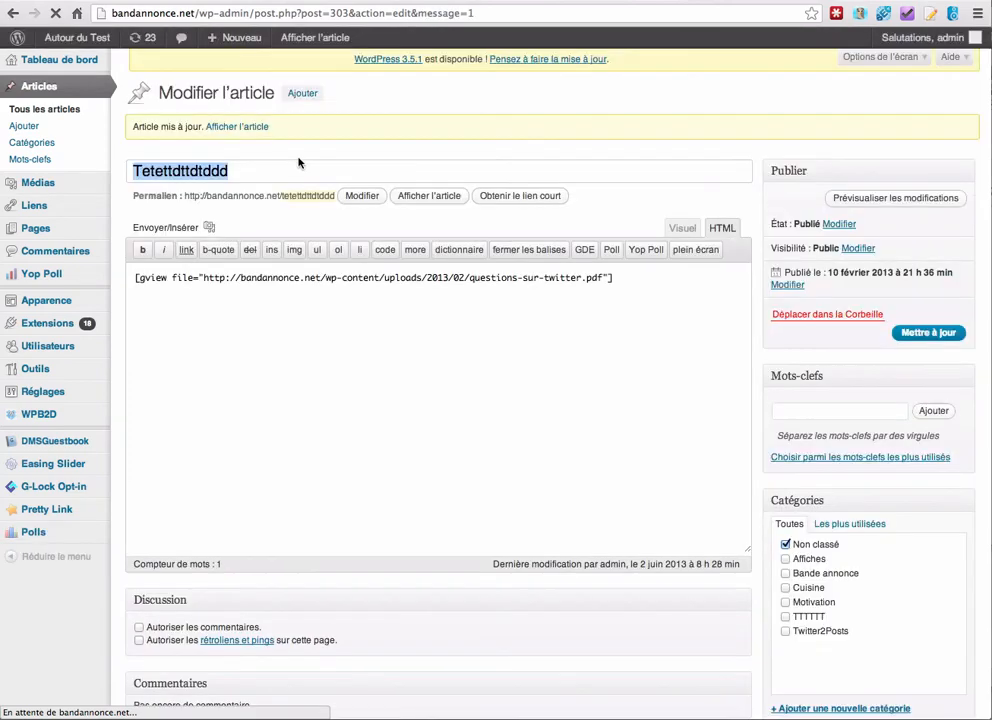
# View the updated Tetettdttdtddd post and check which comment areas remain below the article.
pyautogui.click(232, 127)
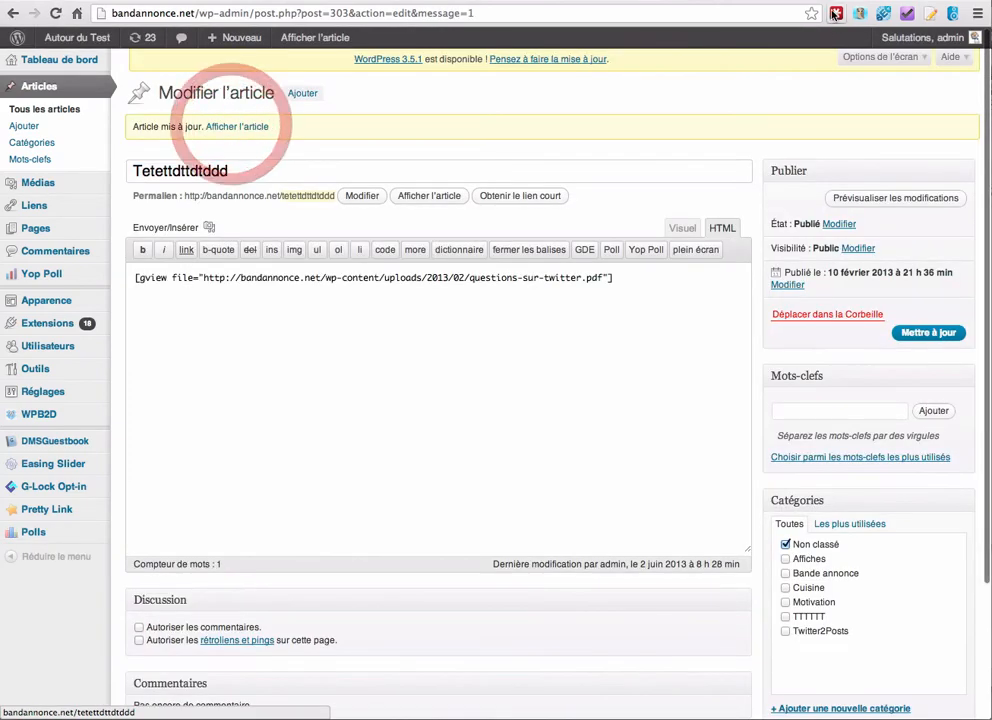
pyautogui.scroll(-10, 180, 456)
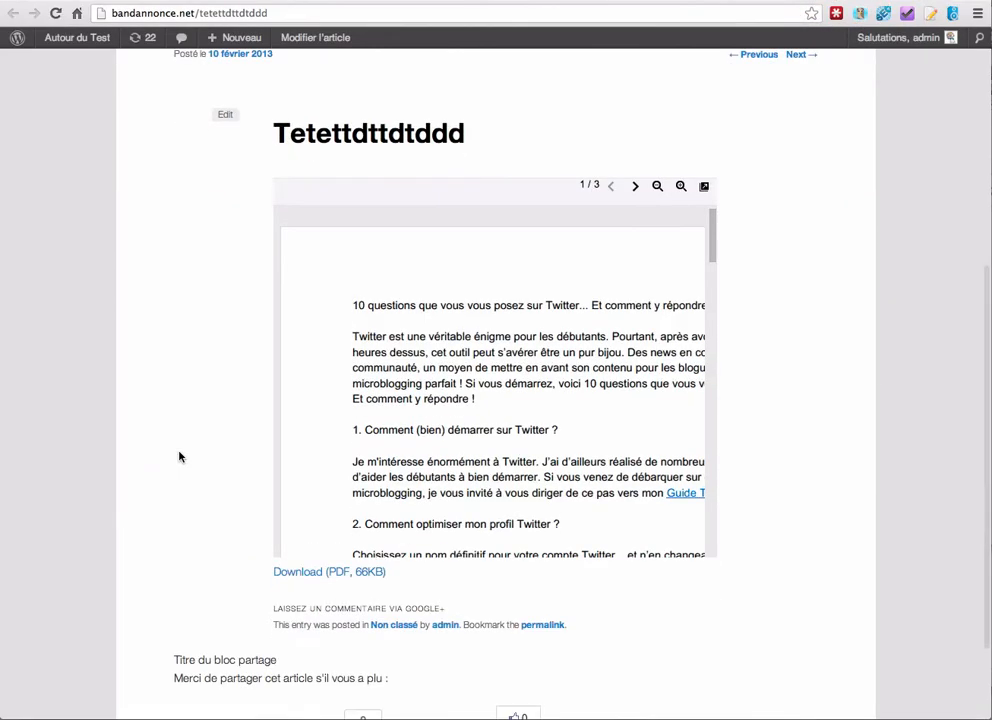
pyautogui.scroll(-2, 193, 447)
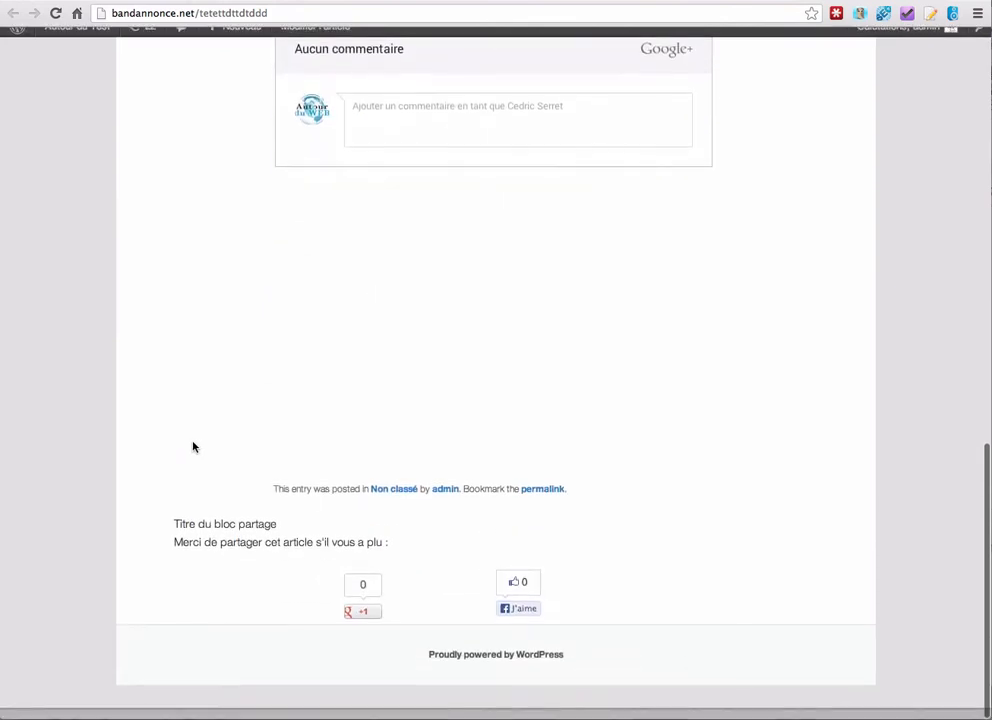
pyautogui.scroll(1, 194, 447)
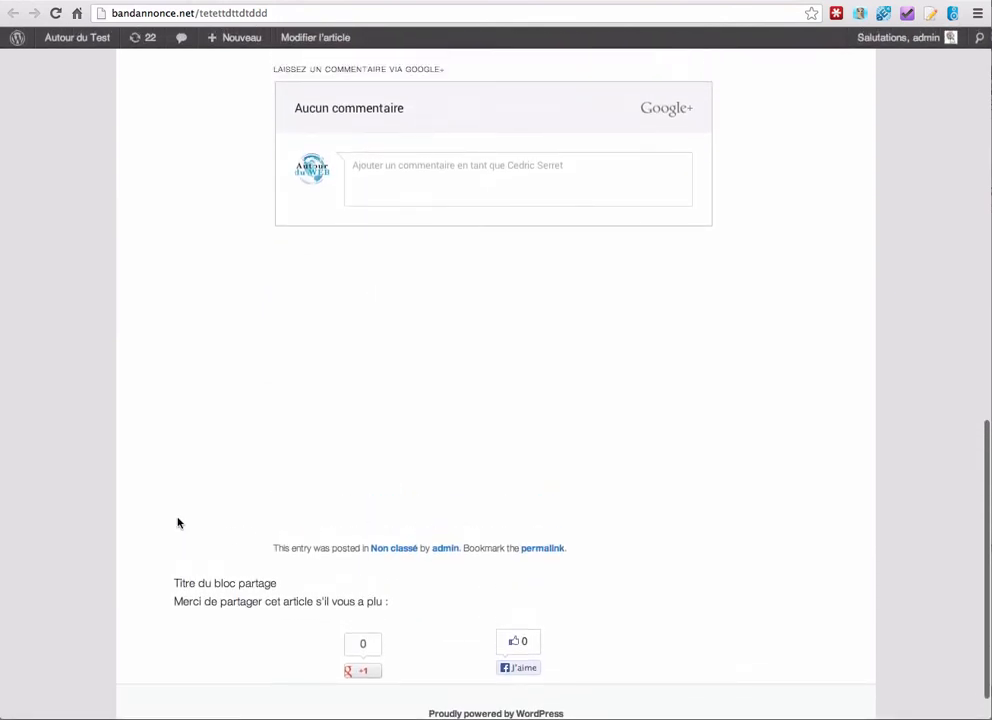
pyautogui.scroll(5, 177, 523)
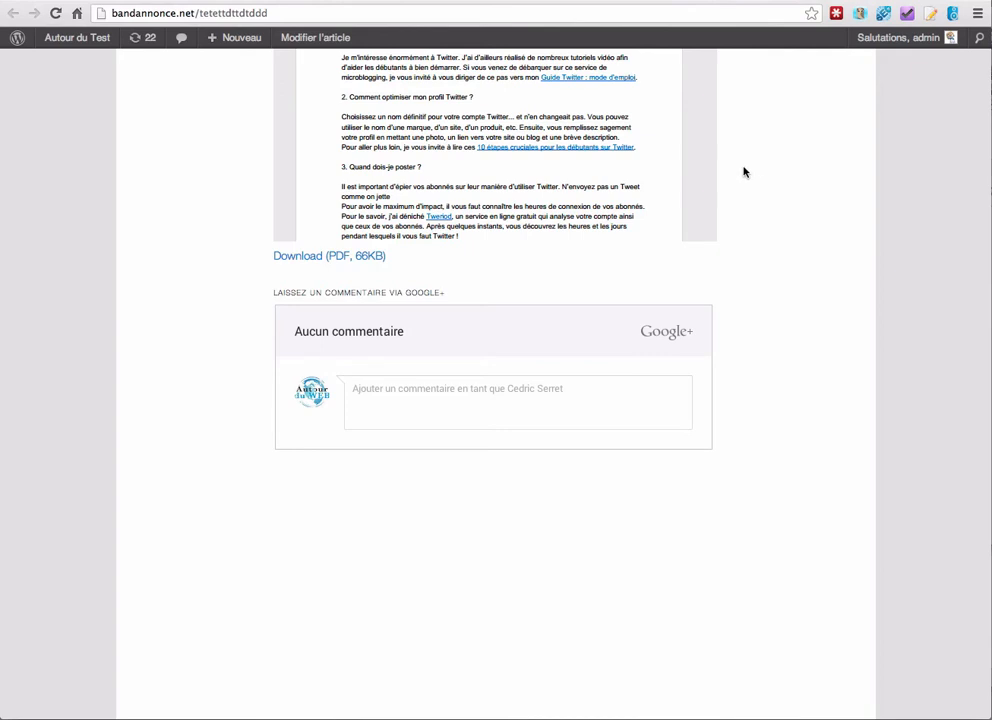
# Return to the WordPress administration and open the Twenty Eleven theme's single.php template for editing.
pyautogui.click(709, 2)
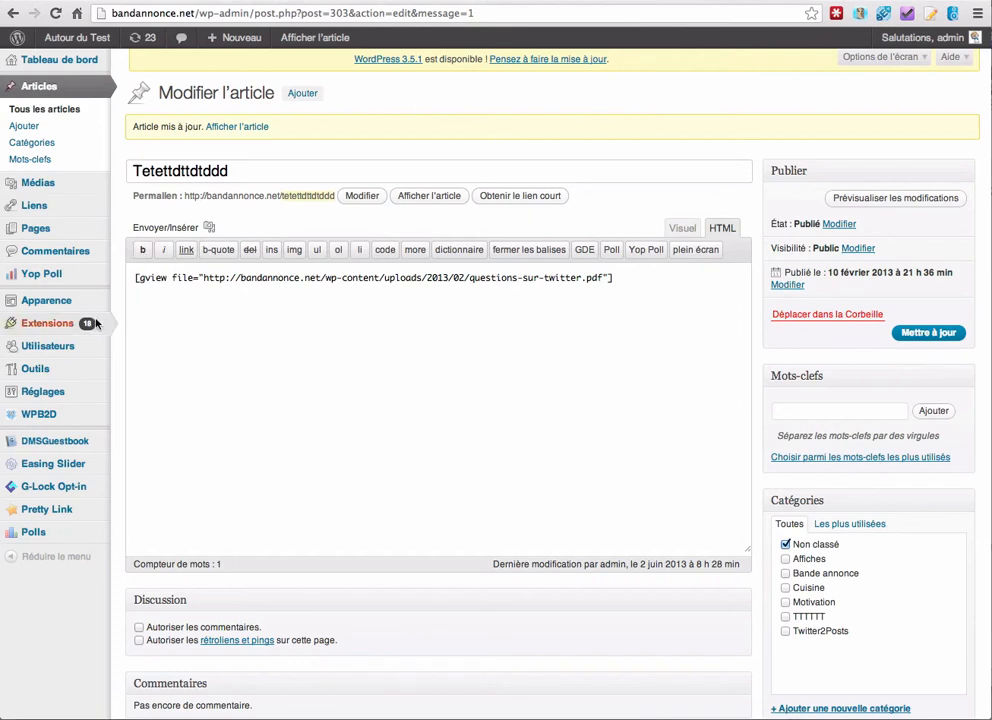
pyautogui.moveTo(96, 323)
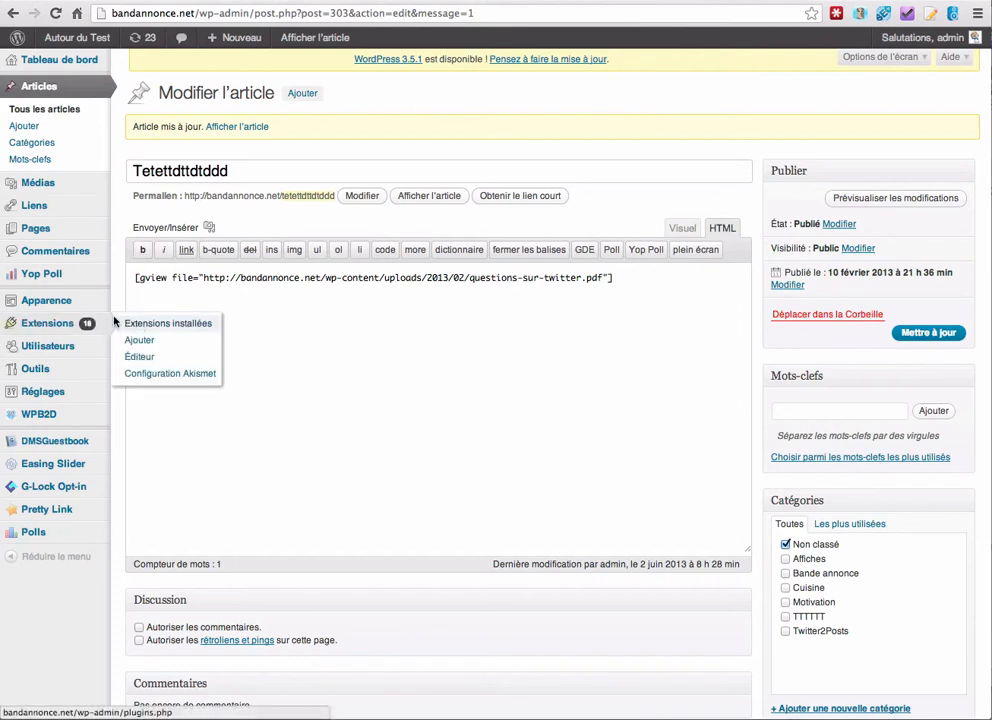
pyautogui.moveTo(82, 301)
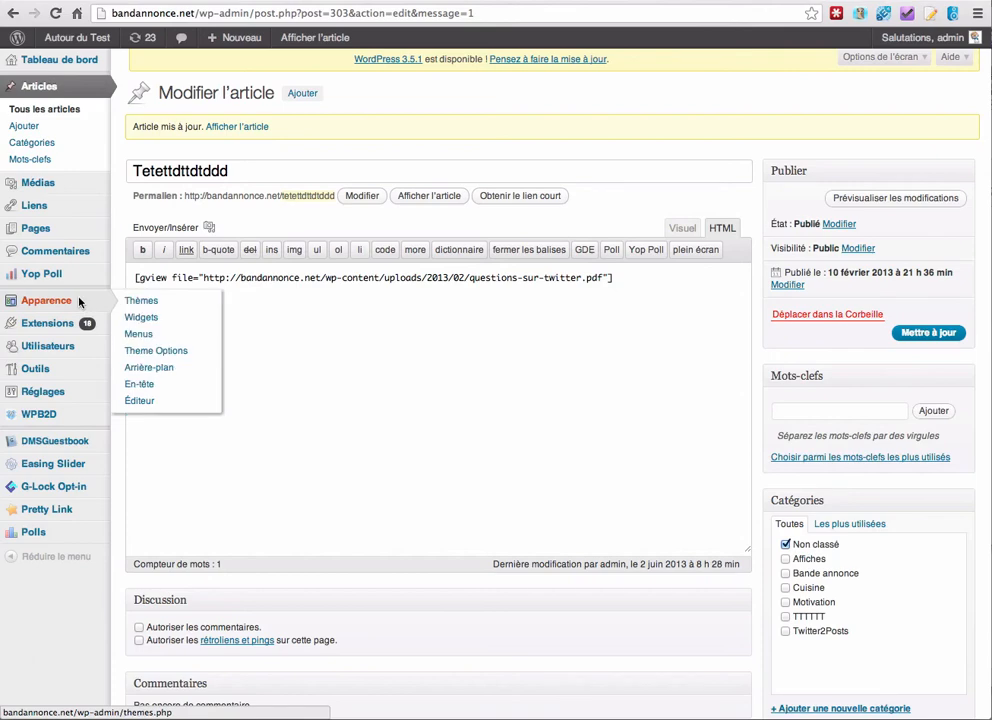
pyautogui.click(148, 401)
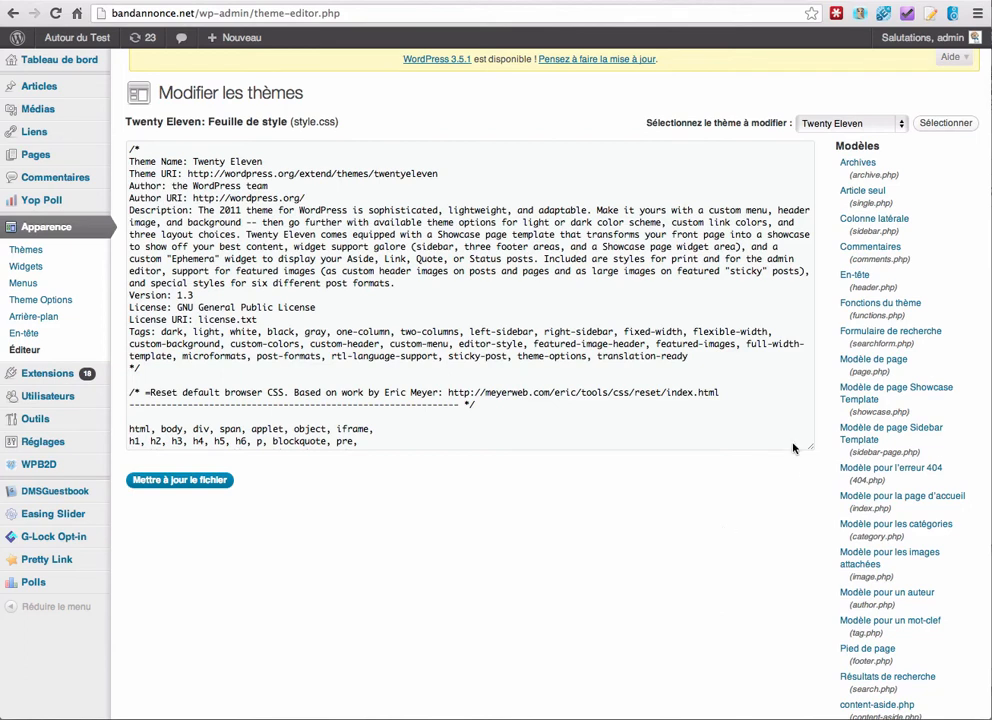
pyautogui.click(862, 192)
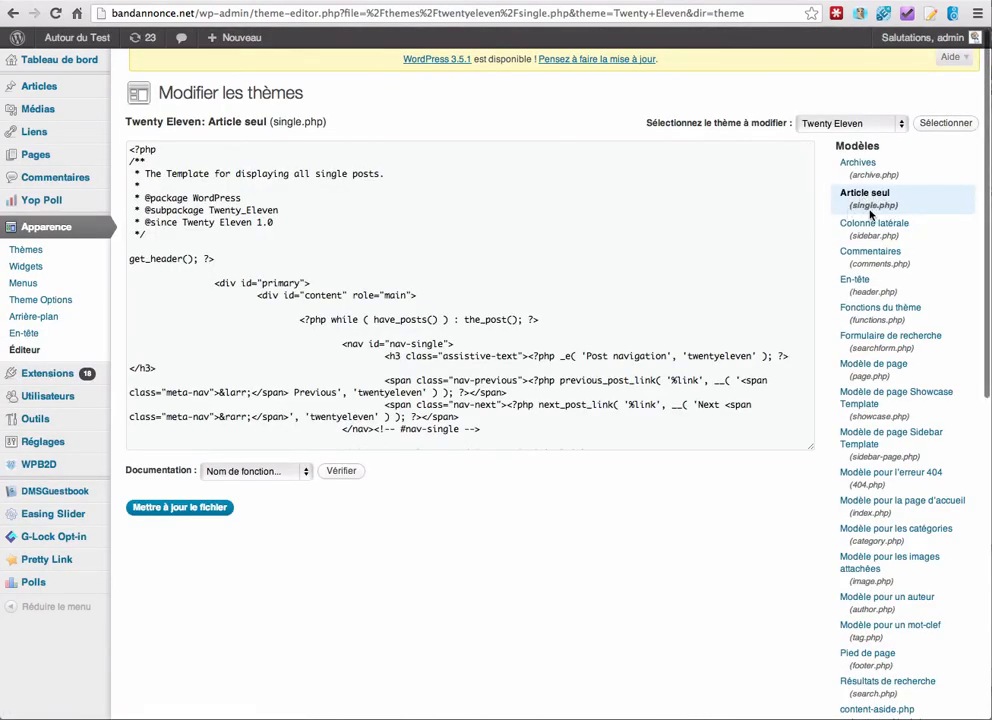
# Delete the line "<?php comments_template( '', true ); ?>" from single.php and update the file.
pyautogui.scroll(-10, 460, 305)
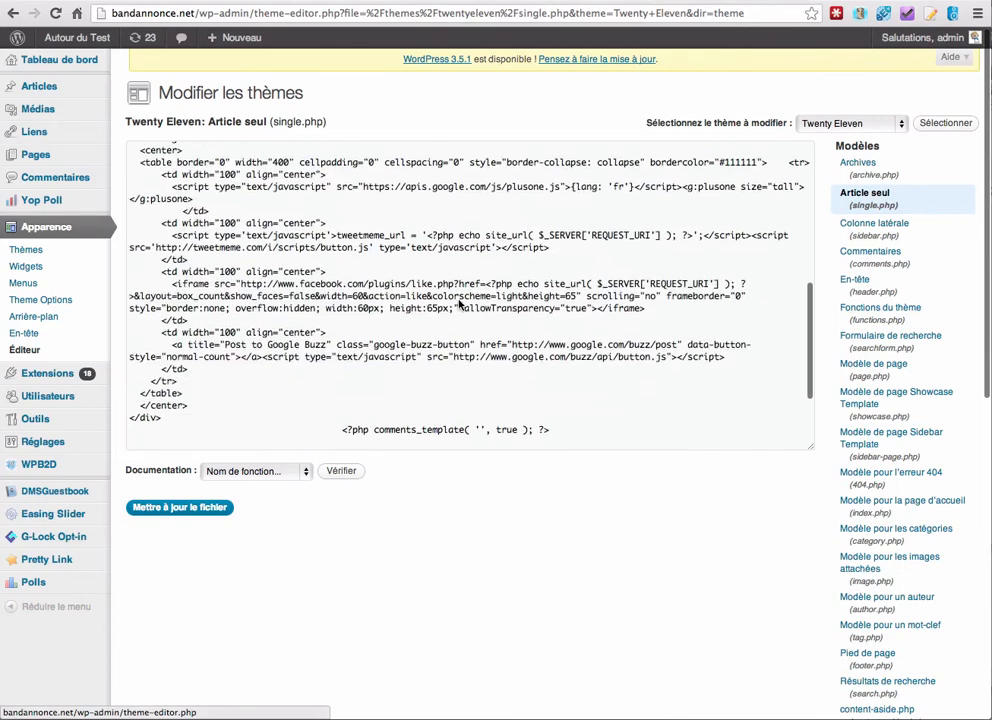
pyautogui.click(390, 246)
pyautogui.scroll(-1, 412, 274)
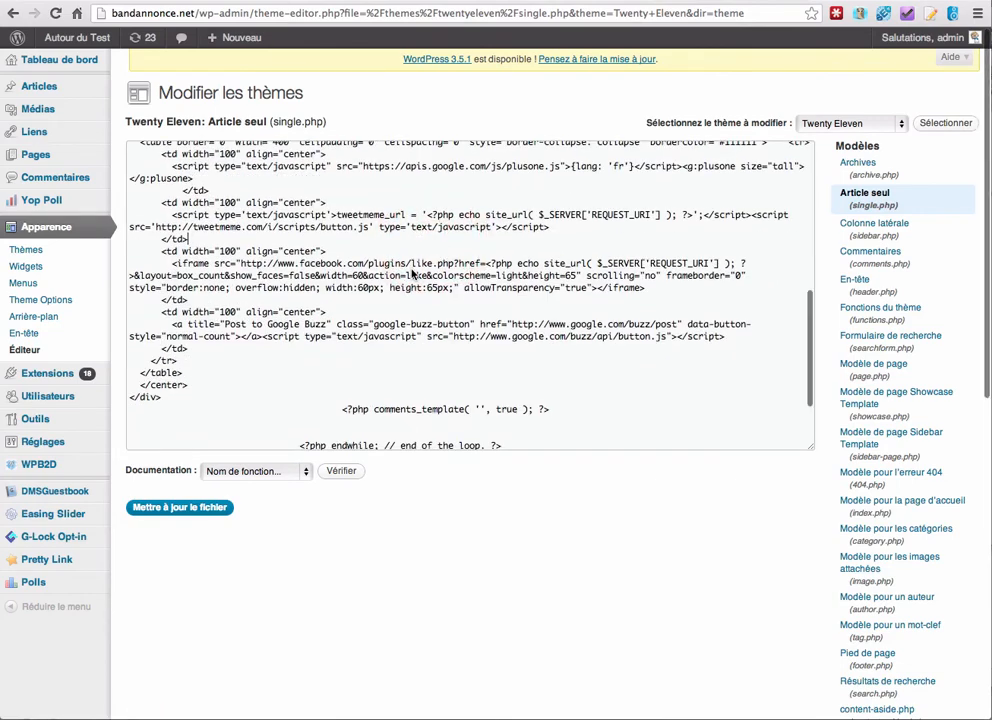
pyautogui.scroll(-3, 412, 274)
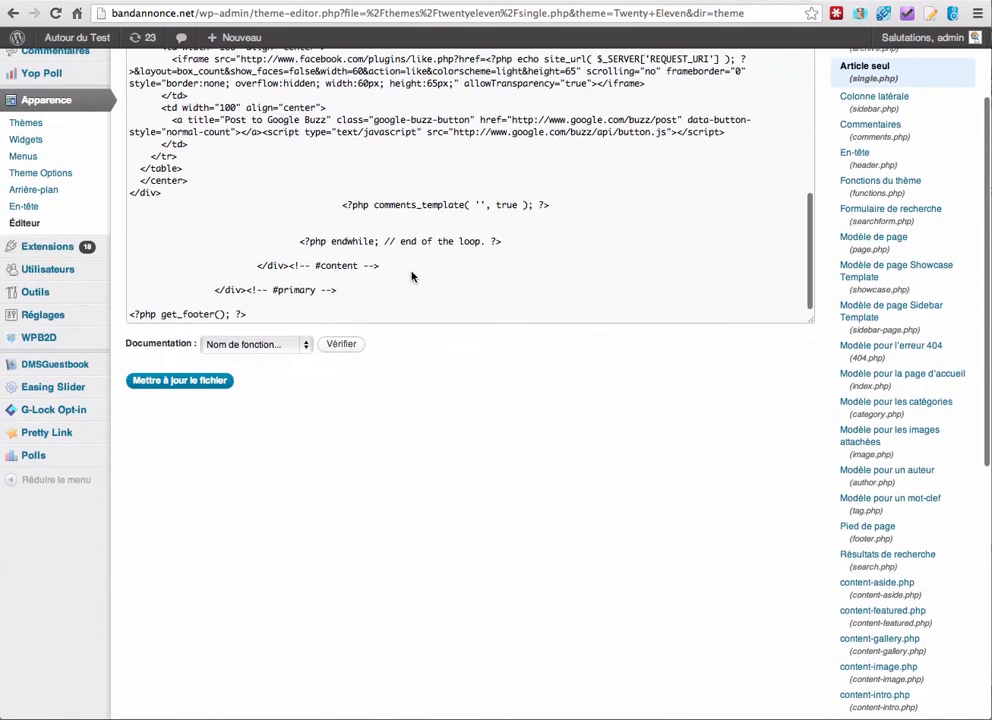
pyautogui.tripleClick(362, 206)
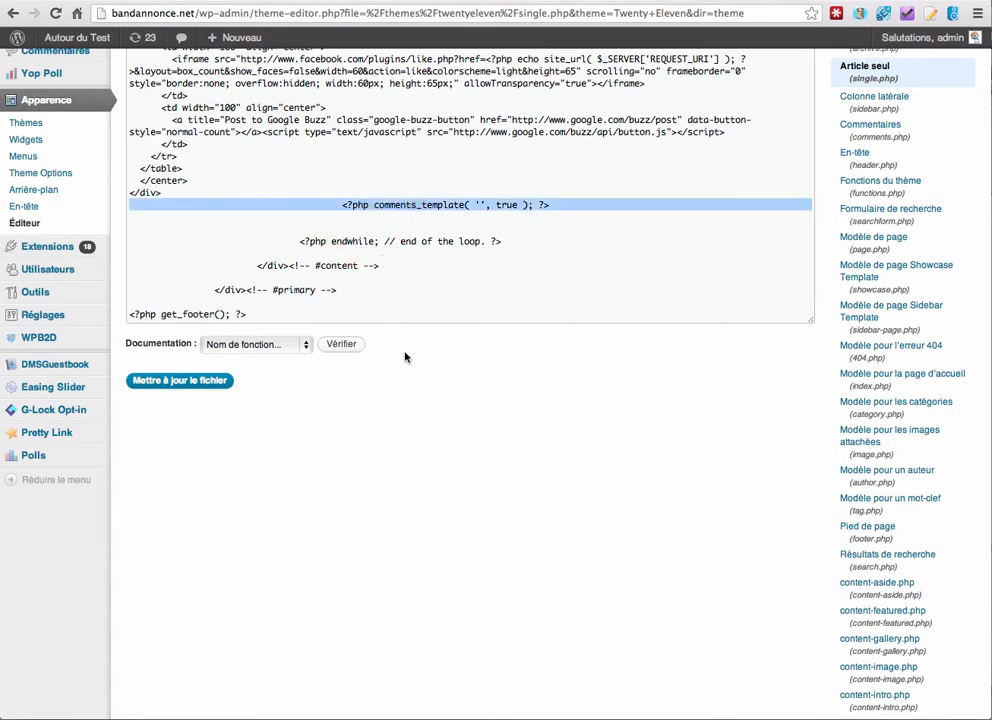
pyautogui.press('Delete')
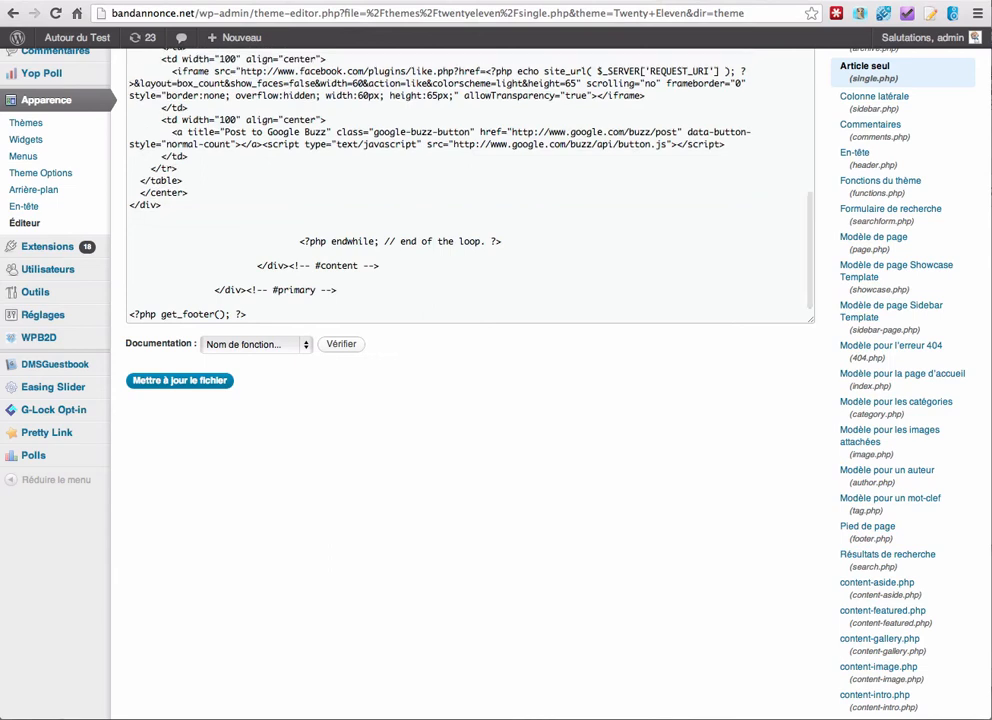
pyautogui.click(180, 379)
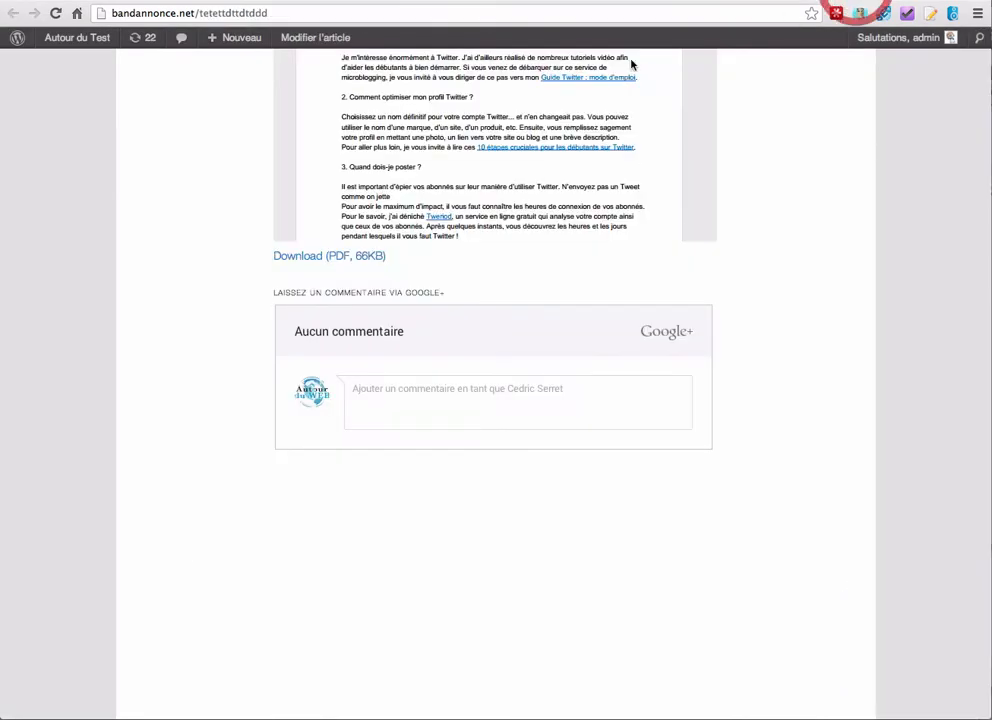
# Go to the site's home page, open the "Vidéo gggfgffff" post and check the comment areas below the article.
pyautogui.scroll(10, 159, 343)
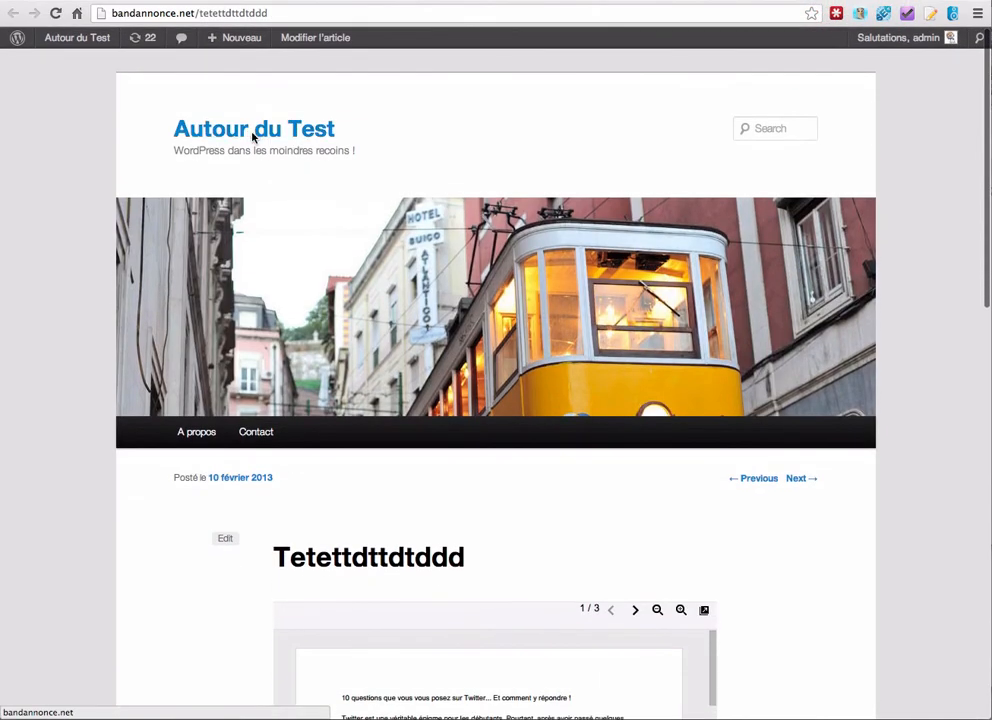
pyautogui.click(253, 137)
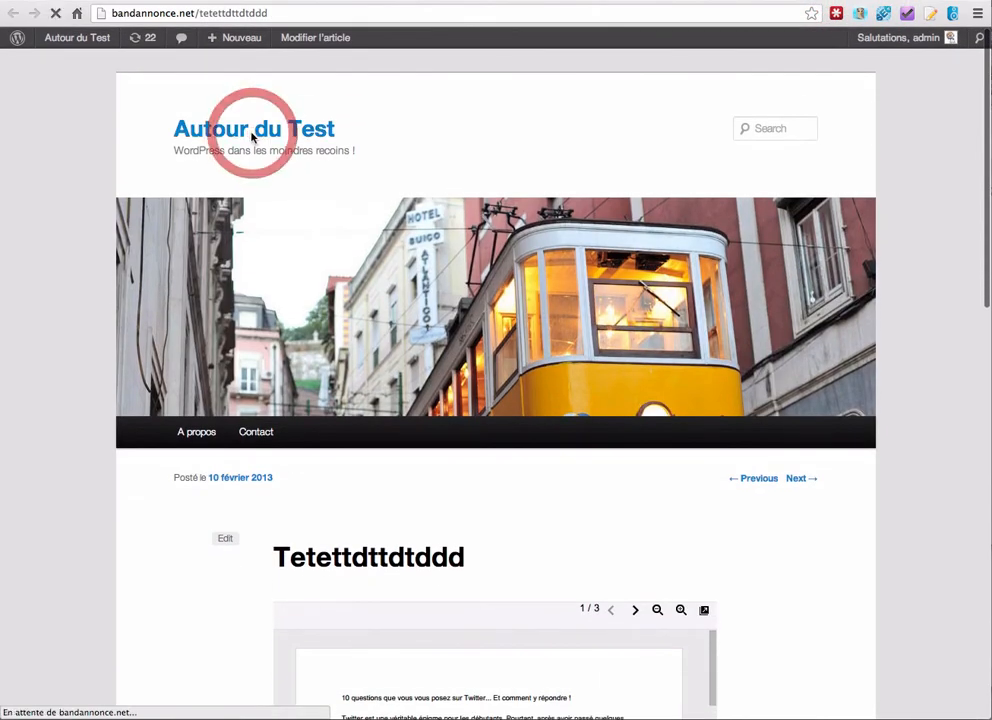
pyautogui.scroll(-10, 14, 362)
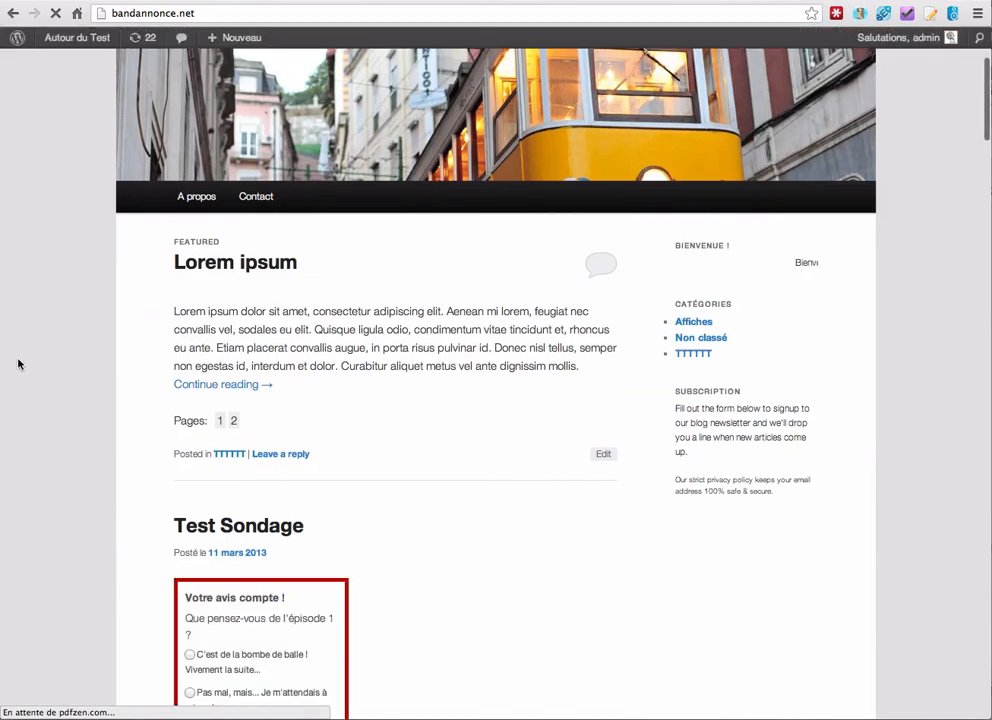
pyautogui.scroll(-15, 22, 368)
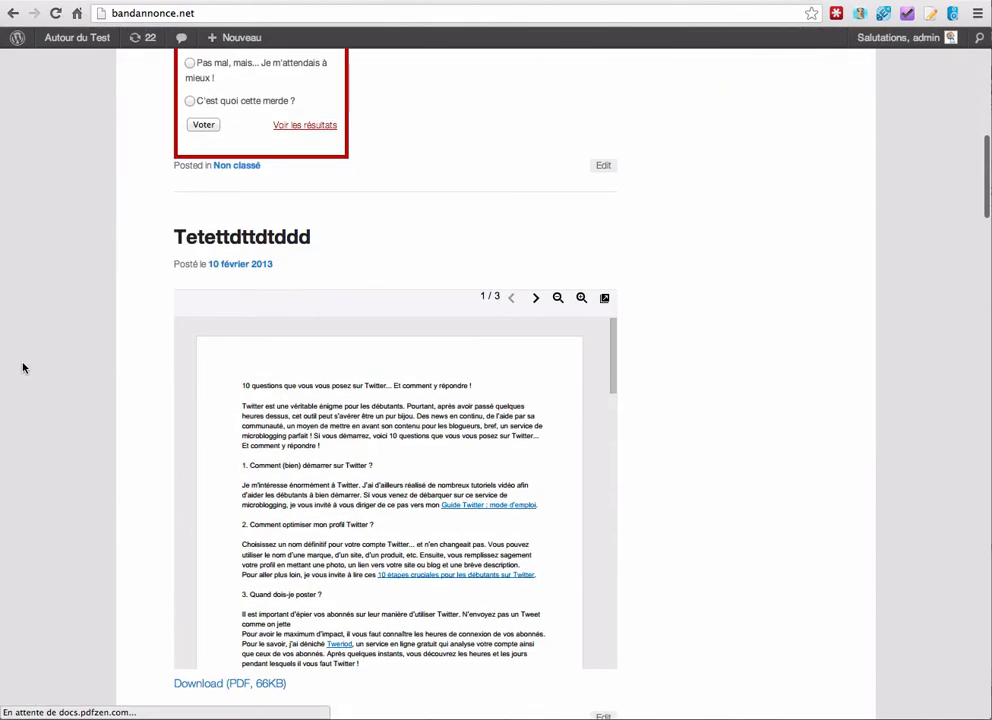
pyautogui.scroll(6, 25, 366)
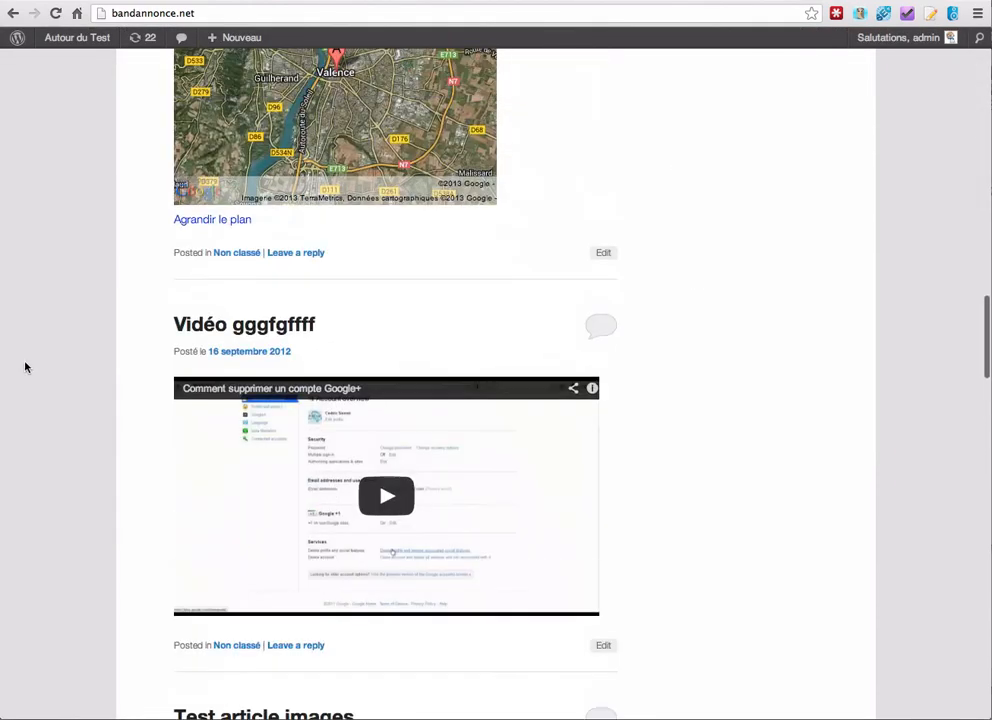
pyautogui.click(266, 352)
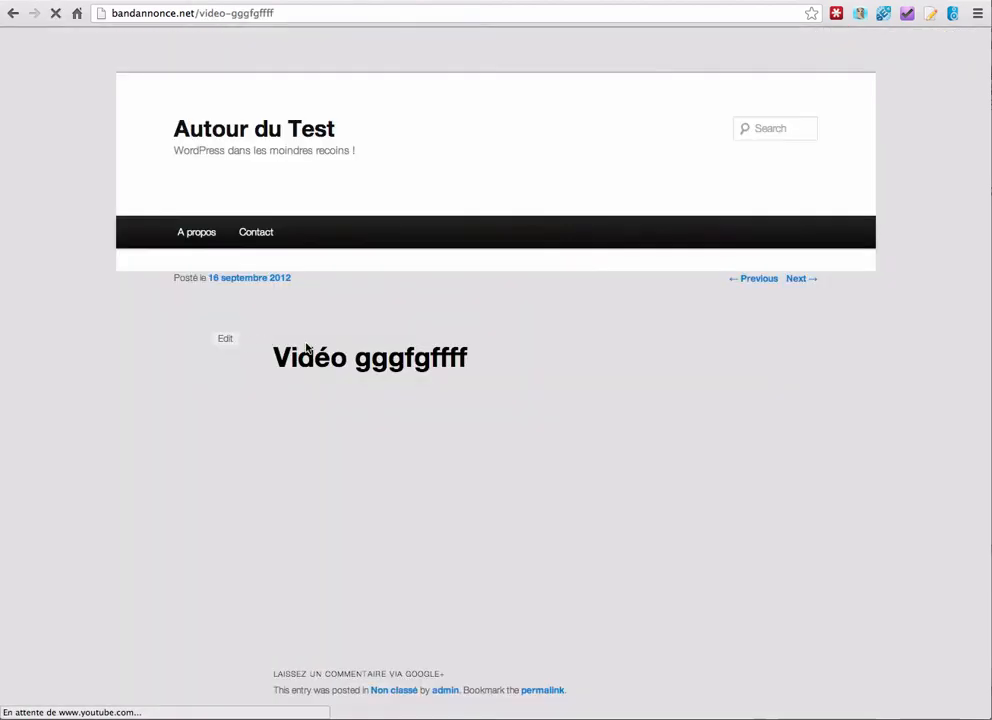
pyautogui.scroll(-8, 147, 516)
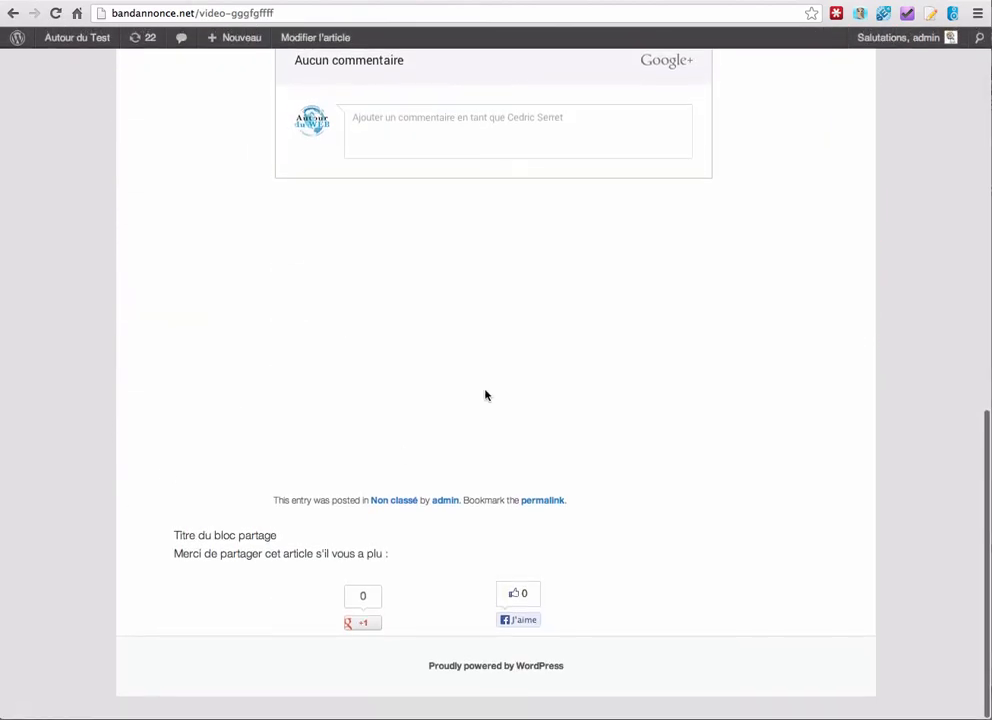
# Return to the home page, open the "Test article images" post and check the comment areas below its images.
pyautogui.hscroll(-5, 331, 447)
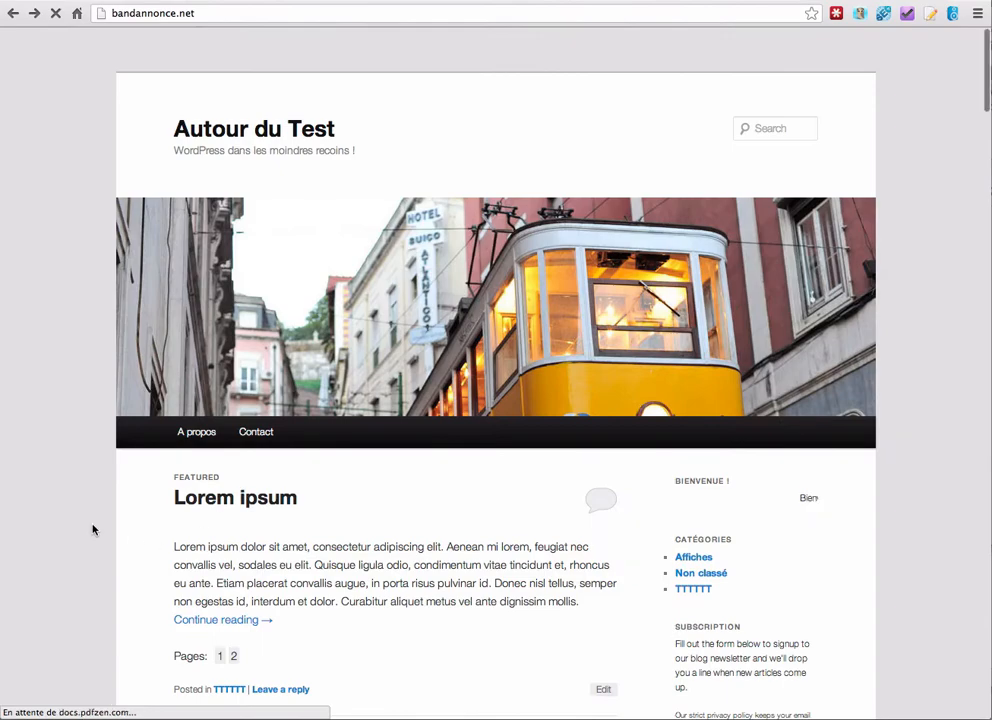
pyautogui.scroll(-20, 115, 493)
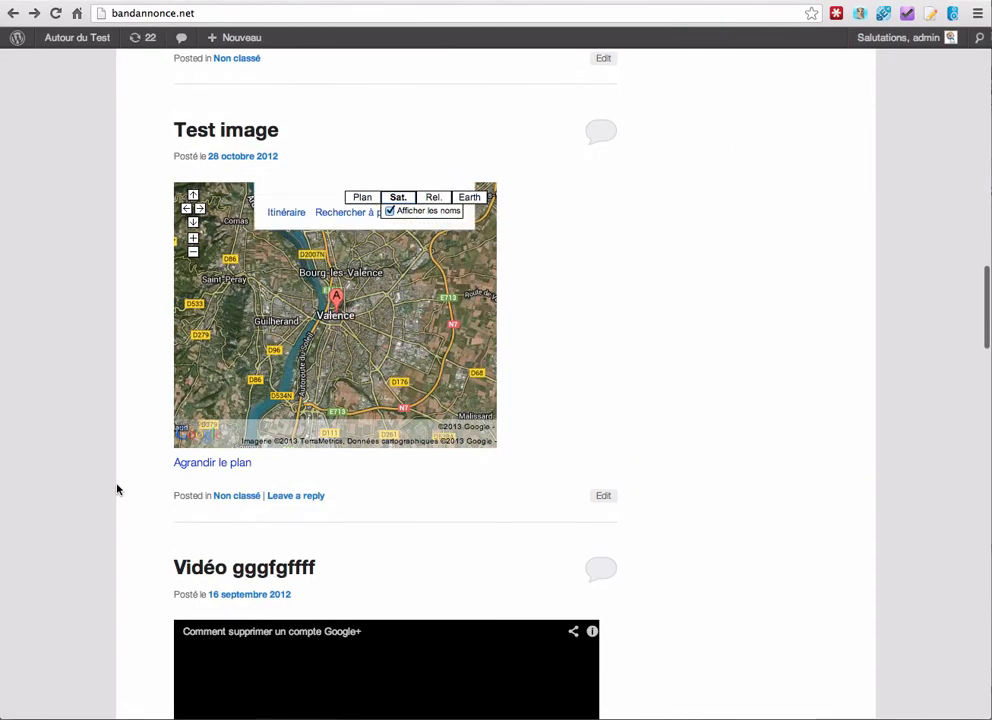
pyautogui.click(250, 168)
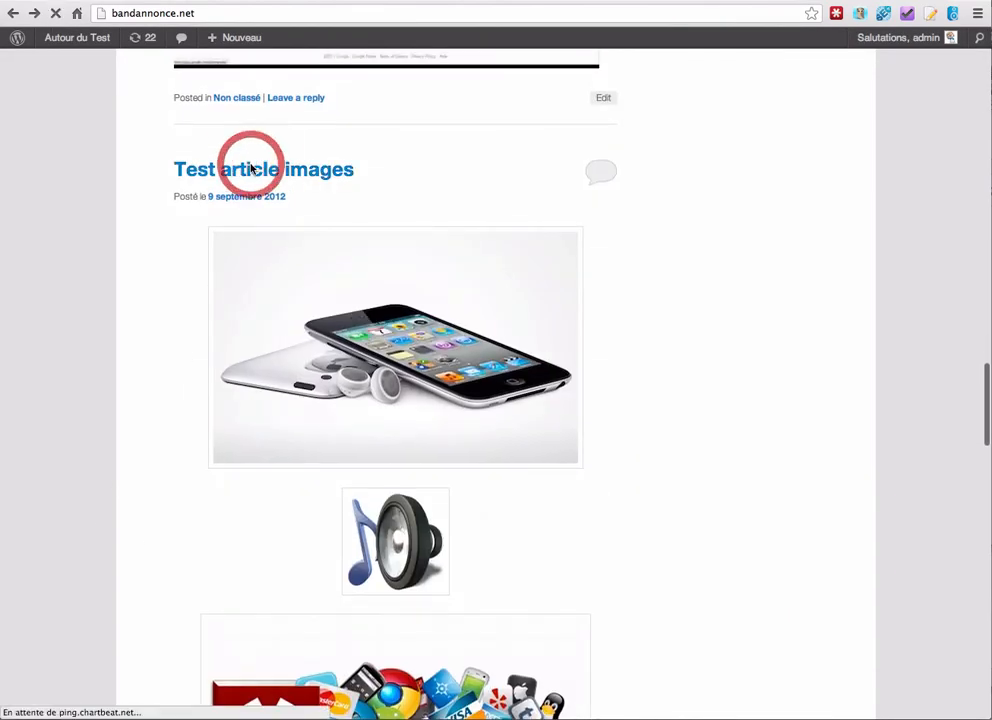
pyautogui.scroll(-20, 157, 451)
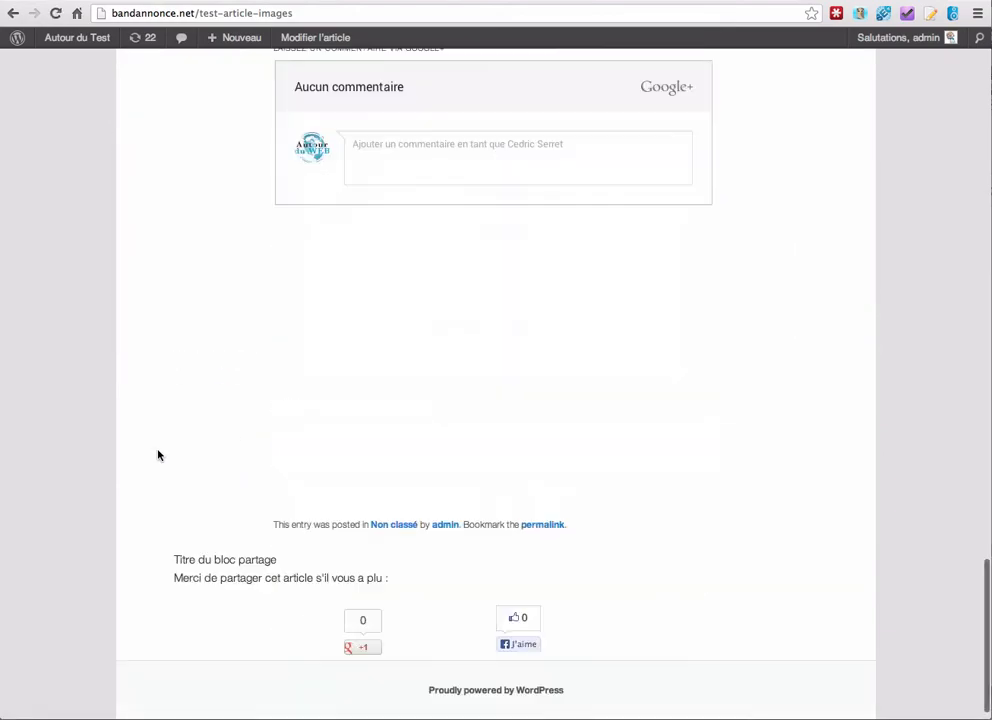
pyautogui.scroll(3, 173, 241)
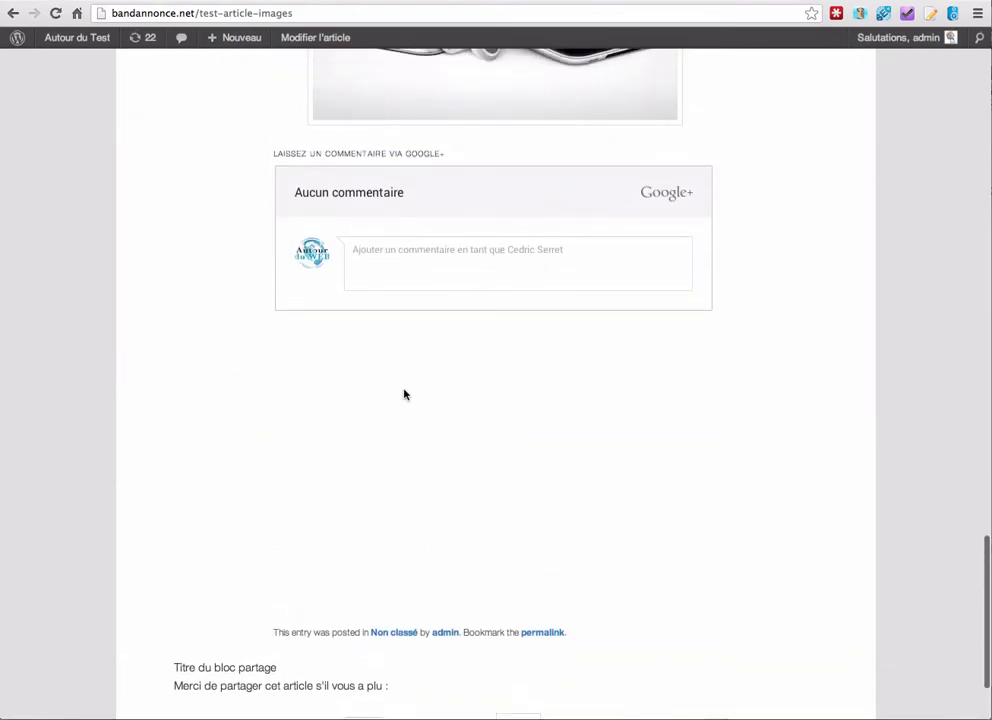
pyautogui.scroll(-3, 339, 410)
pyautogui.scroll(5, 190, 423)
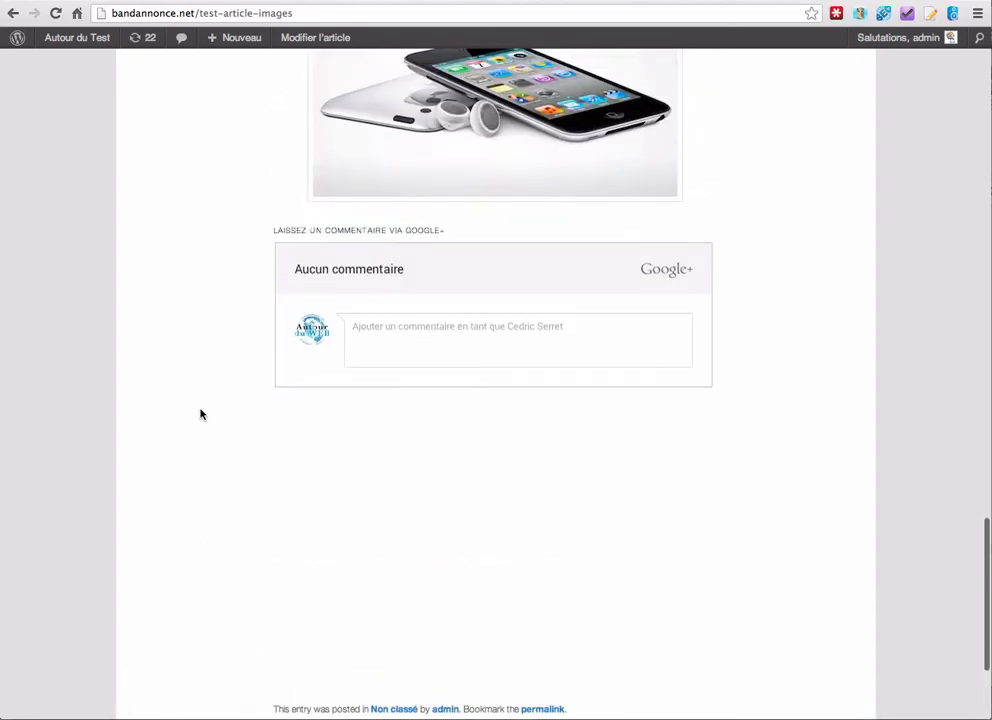